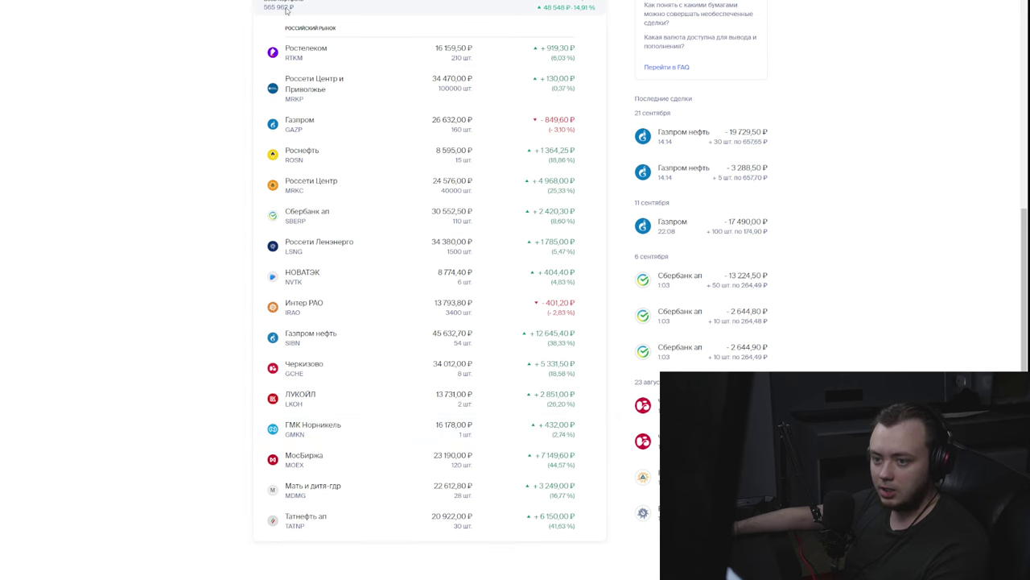
Step: Switch to the stock accounting spreadsheet and review the yearly and monthly expected dividend totals and the sum invested in shares
{"action": "key", "text": "ctrl+Tab"}
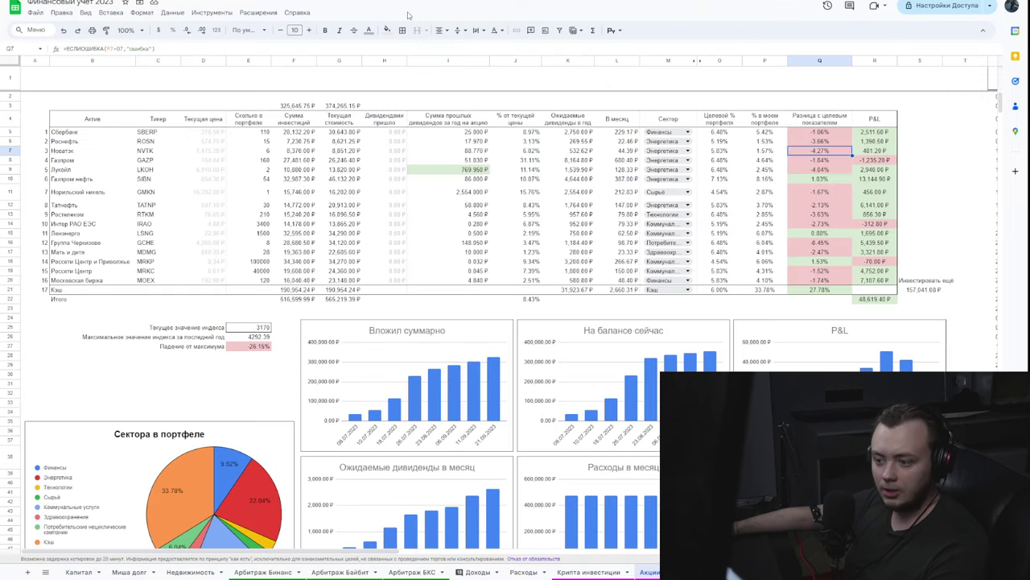
{"action": "left_click", "coordinate": [578, 293]}
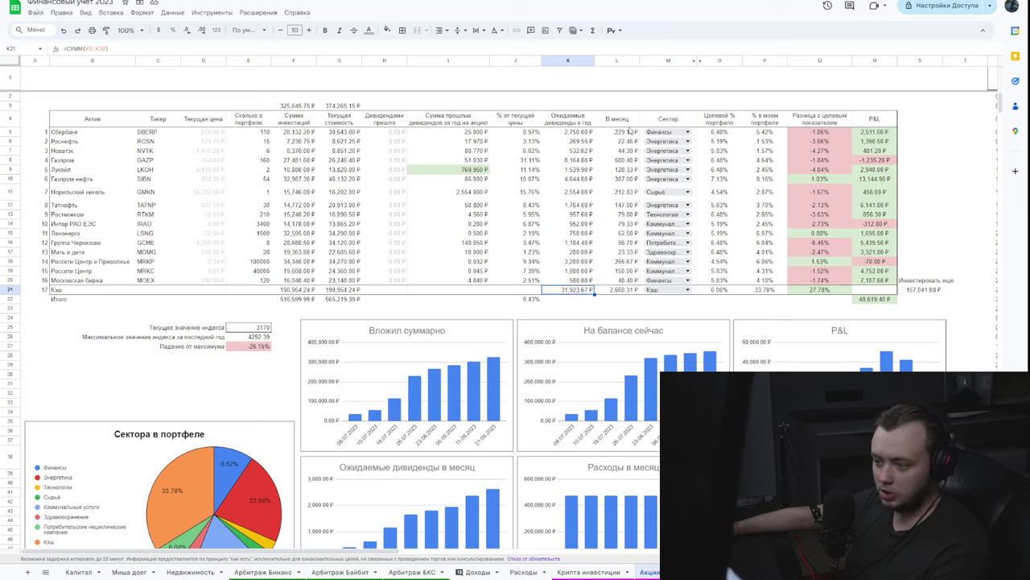
{"action": "key", "text": "Right"}
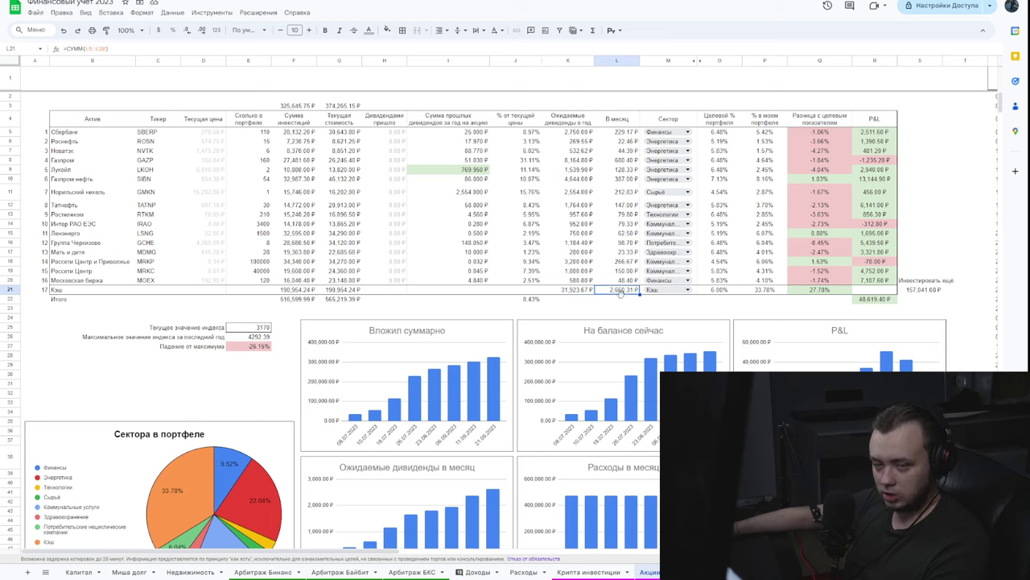
{"action": "left_click_drag", "start_coordinate": [592, 292], "coordinate": [619, 293]}
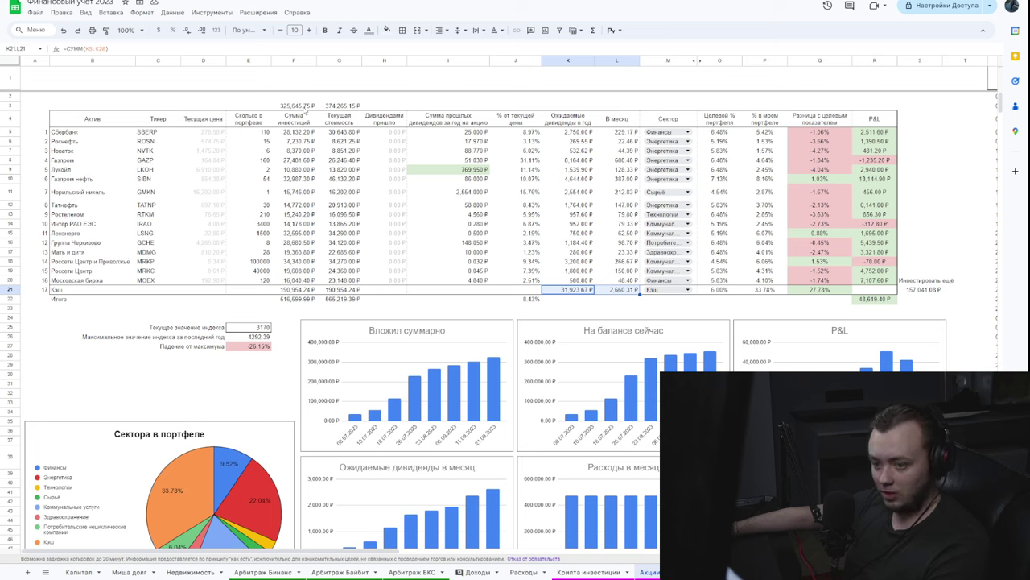
{"action": "left_click", "coordinate": [299, 105]}
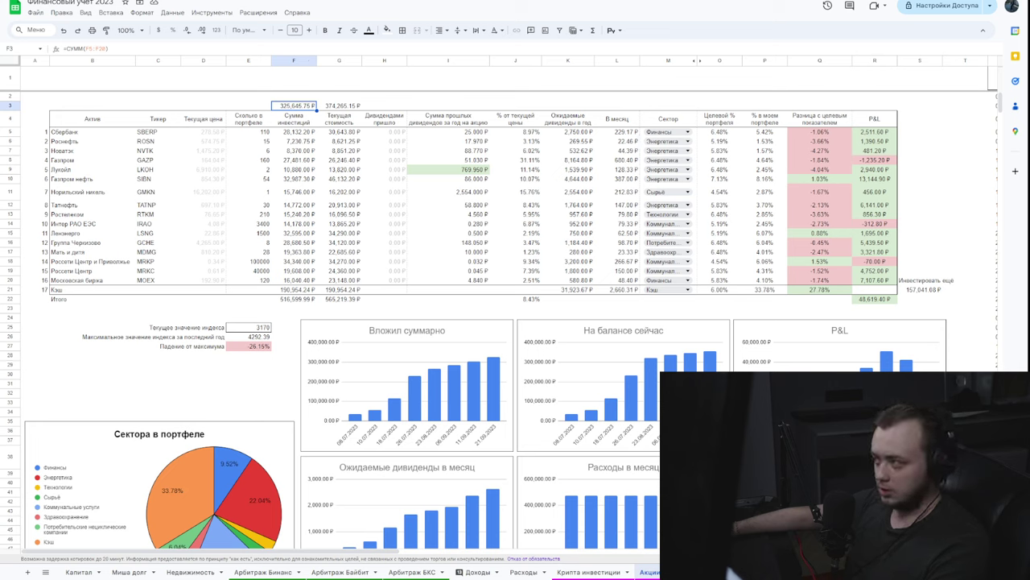
Step: Open the БКС tariffs page and compare the commission and monthly fee of the Инвестор and Трейдер plans
{"action": "key", "text": "ctrl+Tab"}
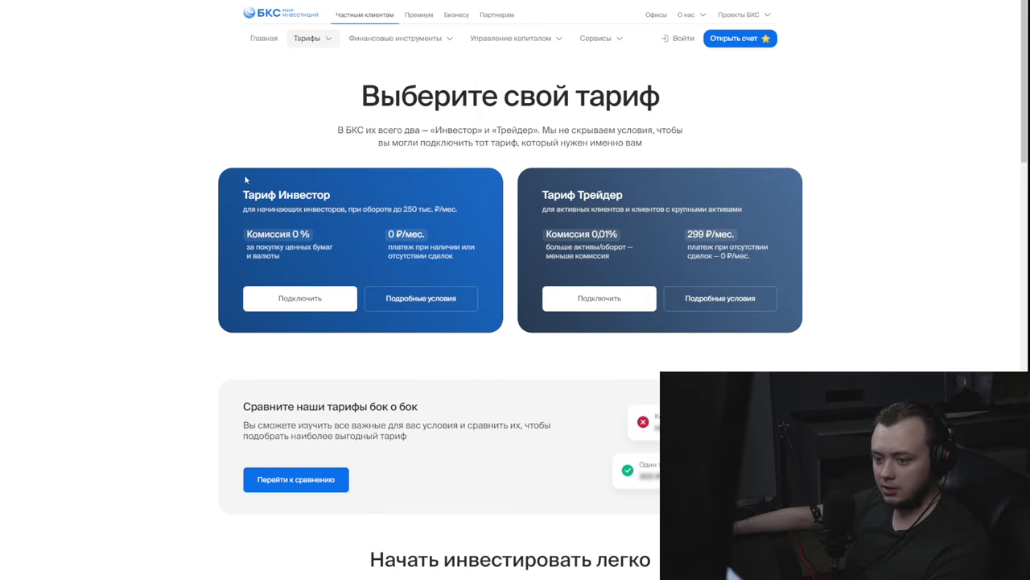
{"action": "scroll", "coordinate": [242, 88], "scroll_direction": "down", "scroll_amount": 1}
{"action": "scroll", "coordinate": [266, 112], "scroll_direction": "up", "scroll_amount": 1}
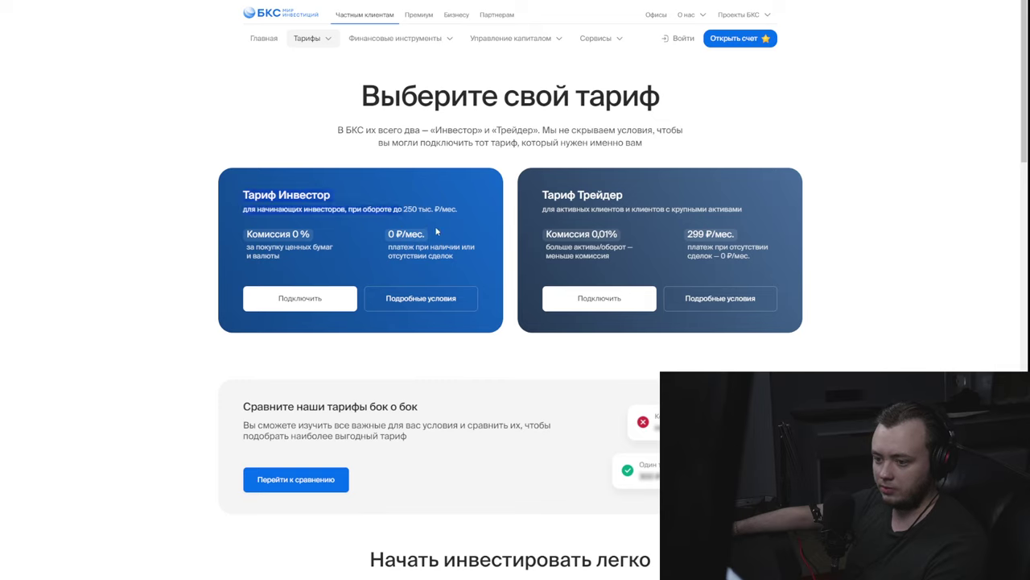
{"action": "left_click_drag", "start_coordinate": [686, 234], "coordinate": [757, 238]}
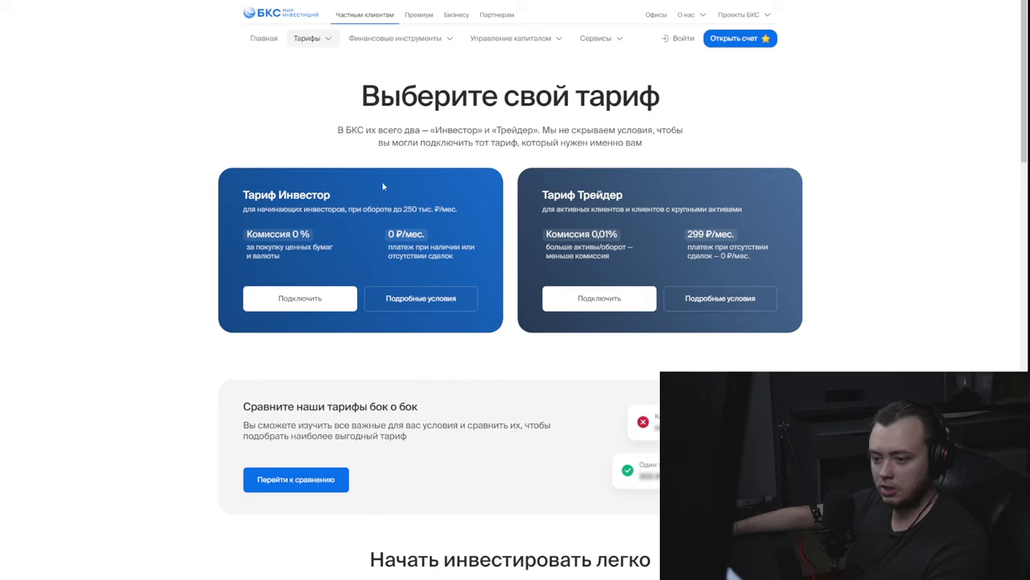
{"action": "left_click_drag", "start_coordinate": [448, 266], "coordinate": [243, 194]}
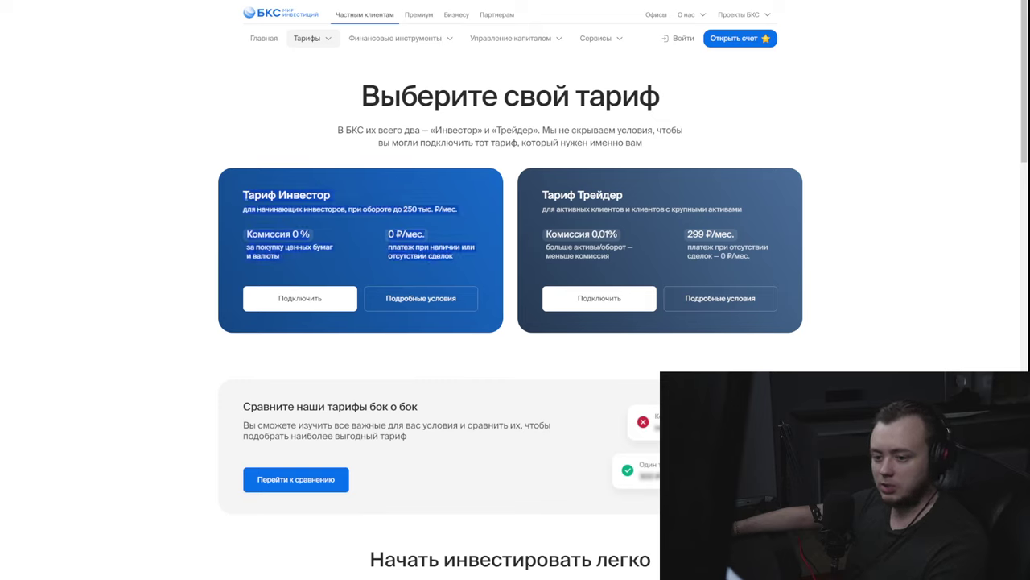
{"action": "left_click", "coordinate": [272, 191]}
{"action": "left_click", "coordinate": [511, 38]}
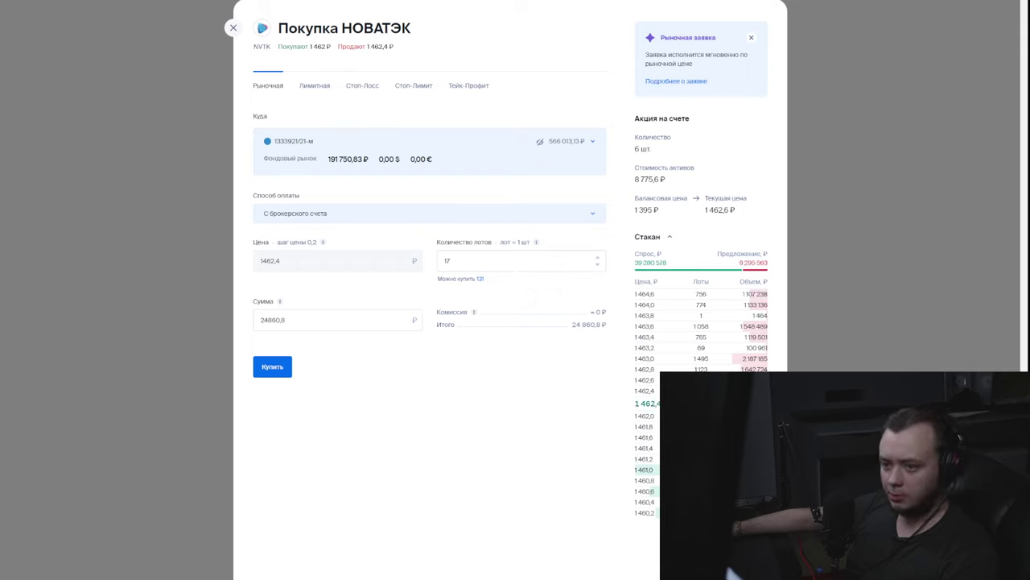
Step: Buy 17 lots of НОВАТЭК with a market order paid from the brokerage account
{"action": "left_click", "coordinate": [497, 268]}
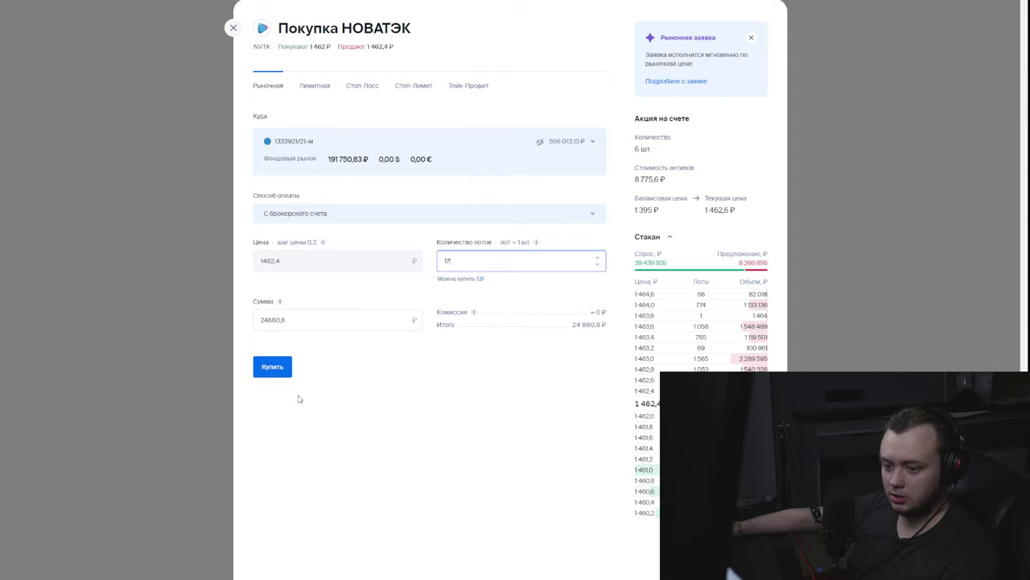
{"action": "left_click", "coordinate": [278, 372]}
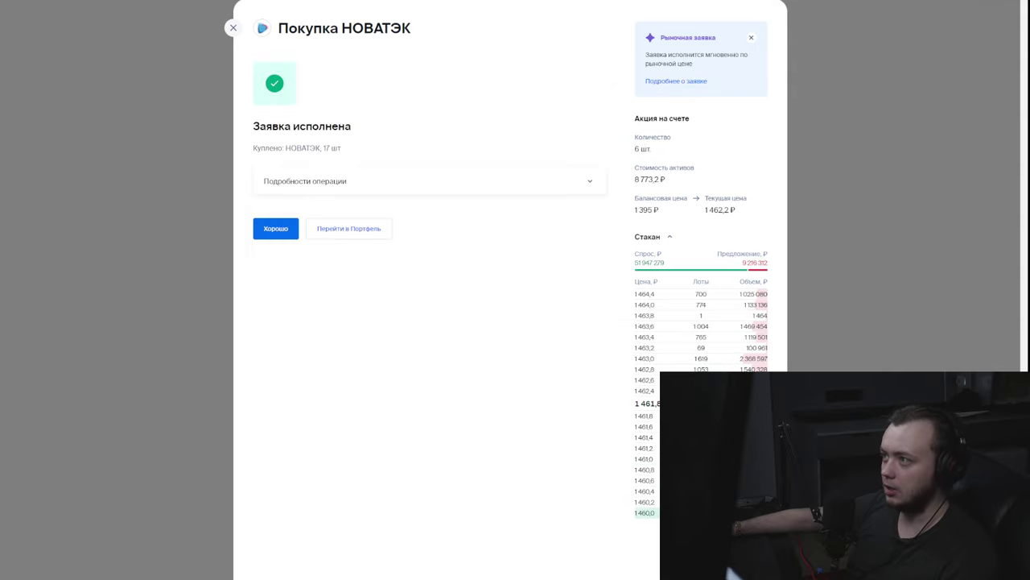
{"action": "key", "text": "Return"}
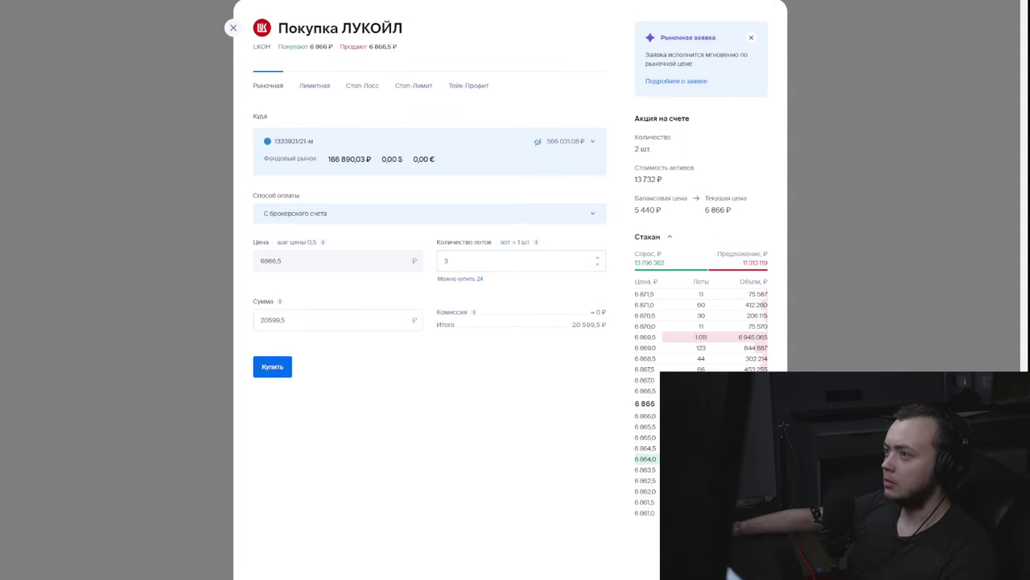
Step: Buy 3 lots of ЛУКОЙЛ with a market order and dismiss the order confirmation
{"action": "key", "text": "Return"}
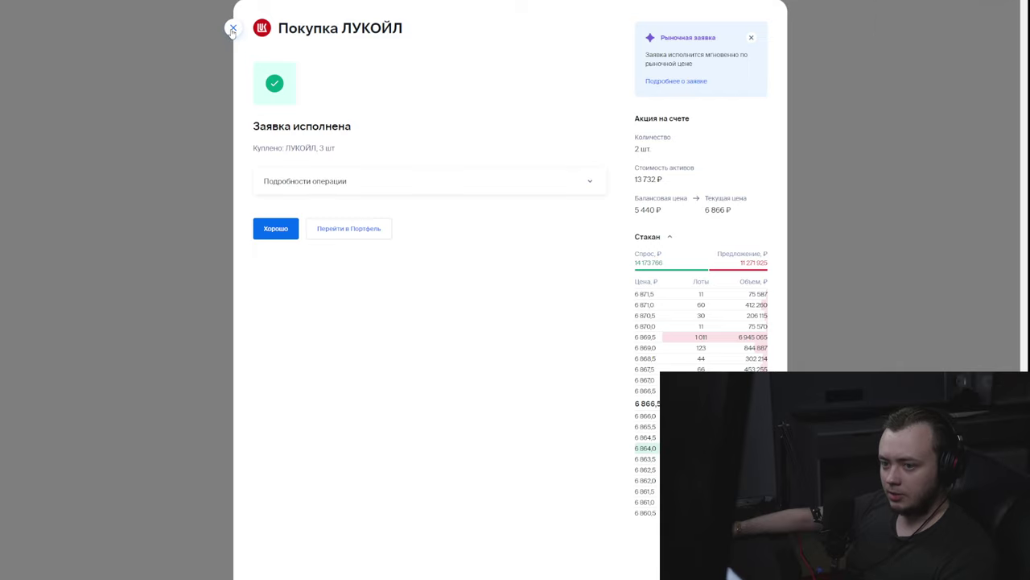
{"action": "left_click", "coordinate": [277, 230]}
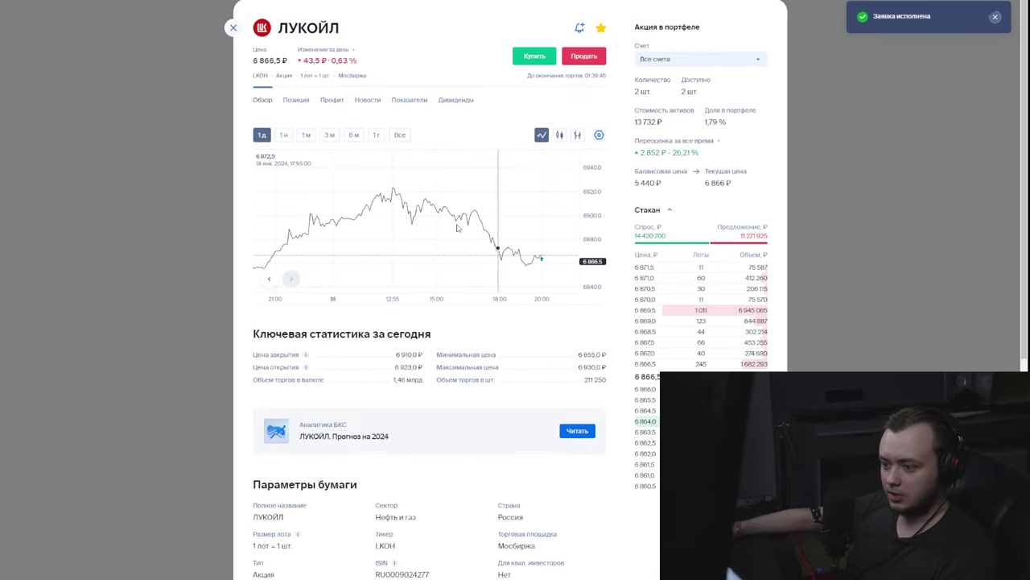
Step: Examine ЛУКОЙЛ's price chart over one year and over all time, including the marked purchases
{"action": "left_click", "coordinate": [376, 135]}
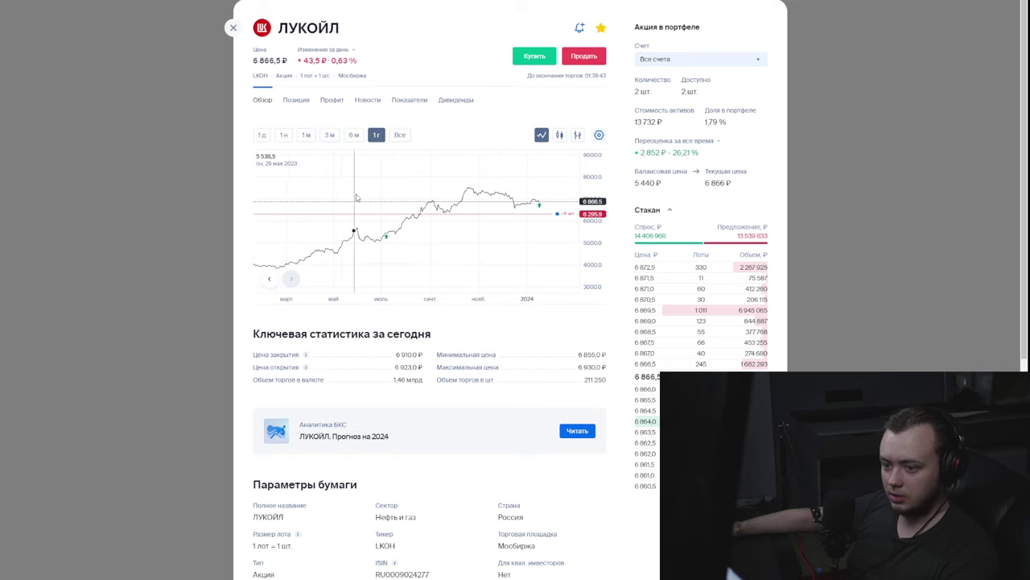
{"action": "scroll", "coordinate": [507, 233], "scroll_direction": "down", "scroll_amount": 2}
{"action": "scroll", "coordinate": [502, 233], "scroll_direction": "up", "scroll_amount": 2}
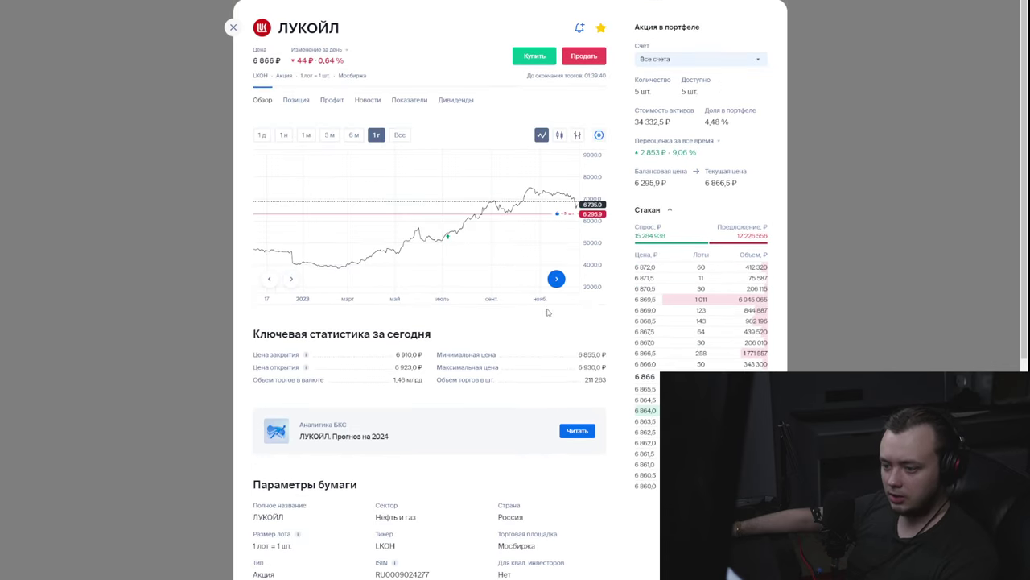
{"action": "left_click", "coordinate": [401, 135]}
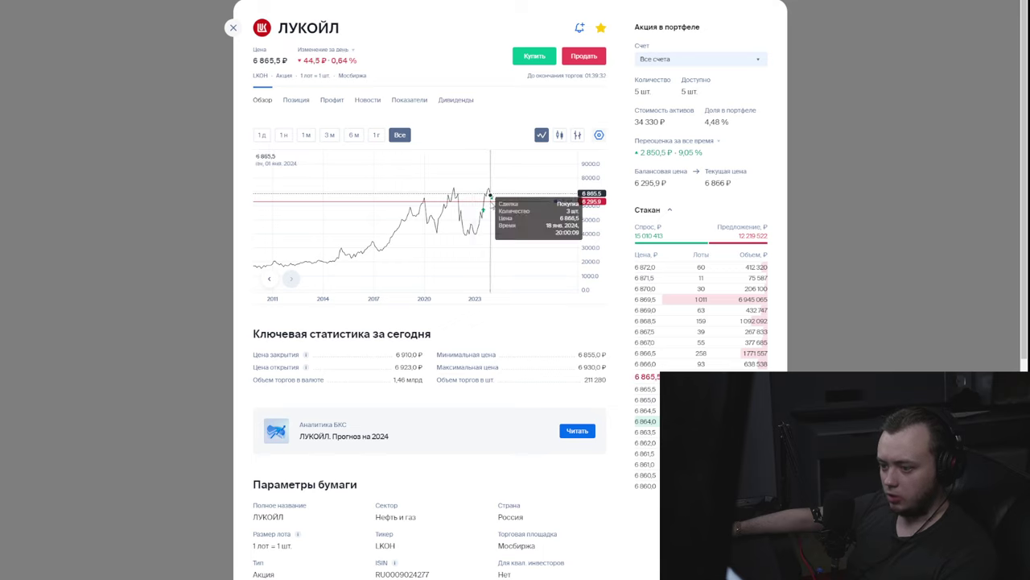
{"action": "mouse_move", "coordinate": [483, 211]}
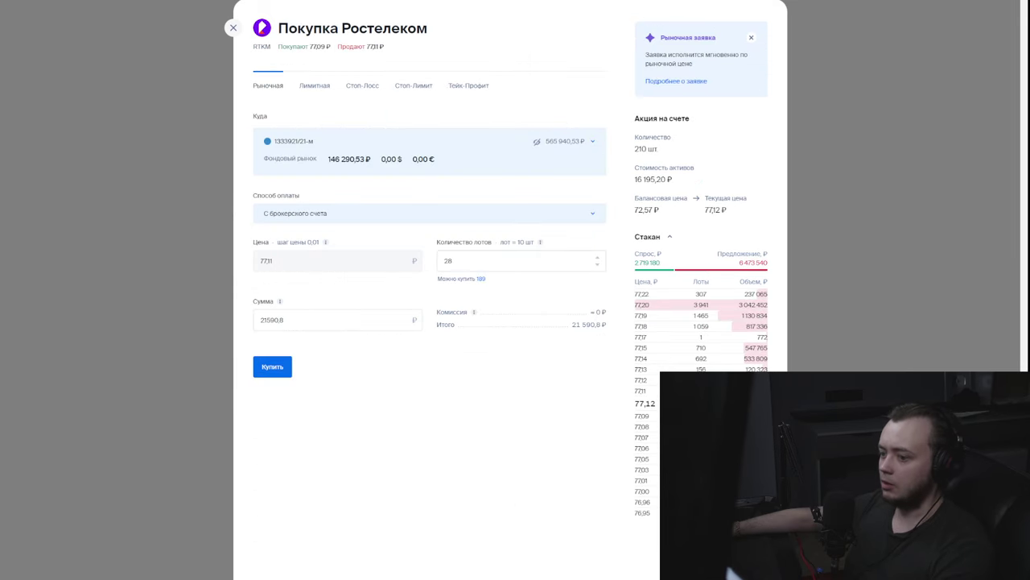
Step: Buy 28 lots of Ростелеком with a market order and dismiss the order confirmation
{"action": "left_click", "coordinate": [473, 242]}
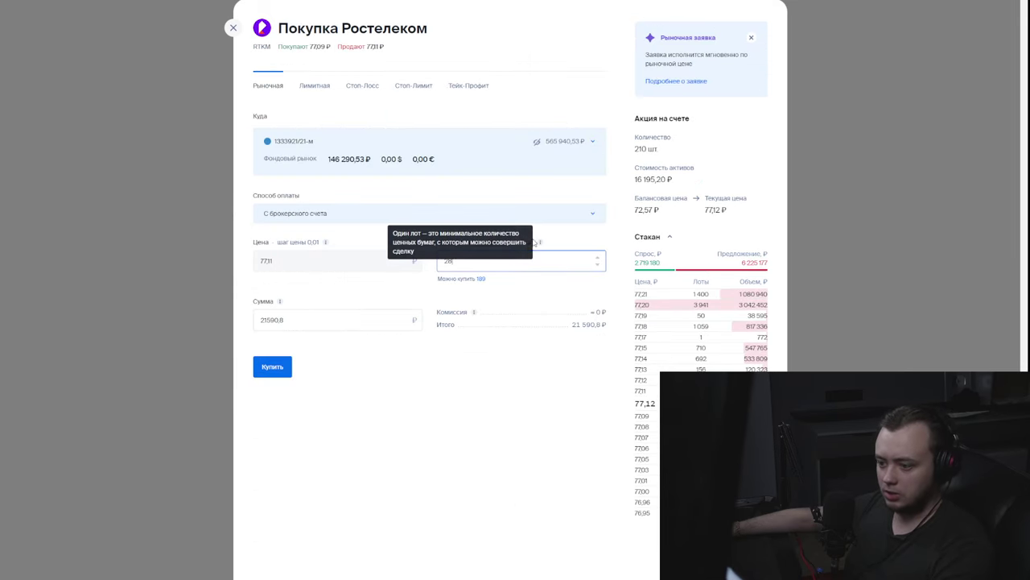
{"action": "left_click", "coordinate": [278, 368]}
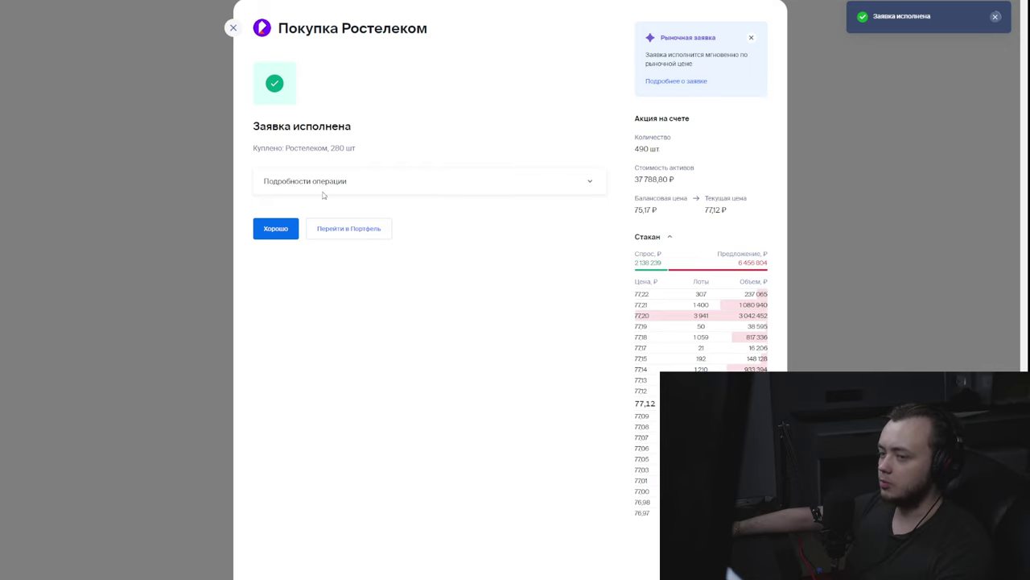
{"action": "left_click", "coordinate": [282, 227]}
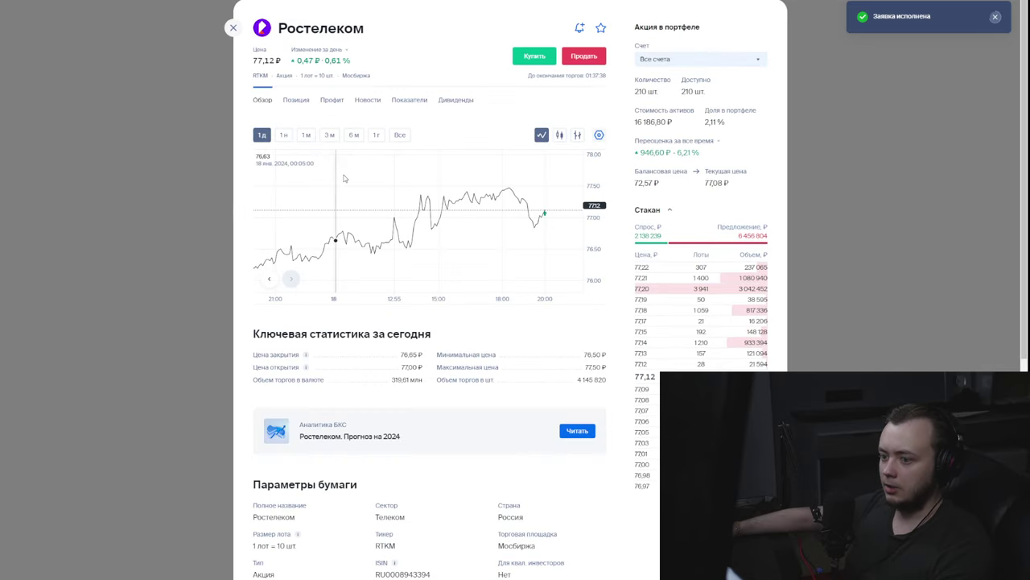
Step: Examine Ростелеком's price chart over the six-month and one-year periods
{"action": "left_click", "coordinate": [354, 135]}
{"action": "left_click", "coordinate": [376, 134]}
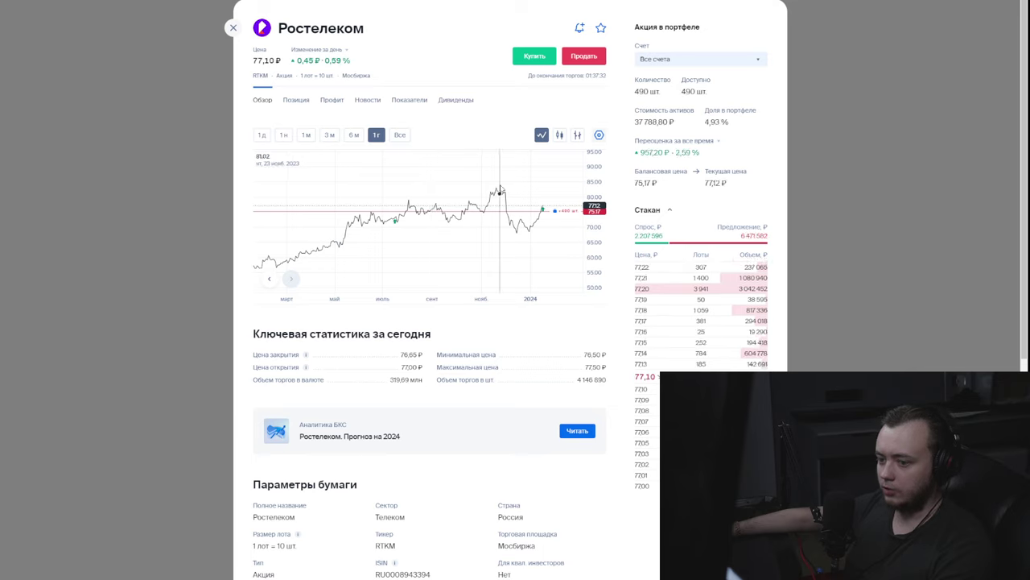
{"action": "left_click_drag", "start_coordinate": [525, 202], "coordinate": [502, 205]}
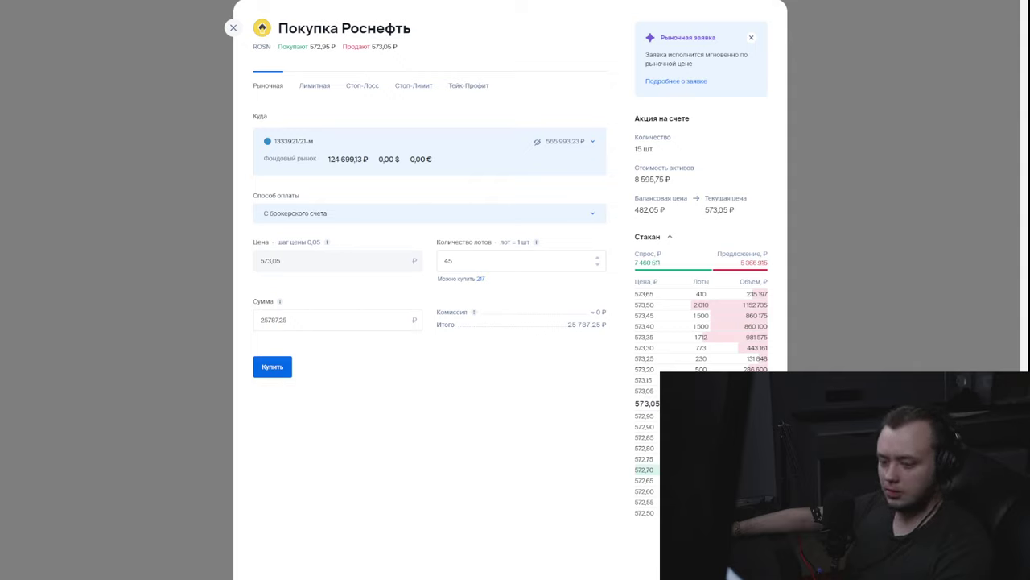
Step: Buy 45 lots of Роснефть and 35 lots of Интер РАО with market orders
{"action": "left_click", "coordinate": [272, 366]}
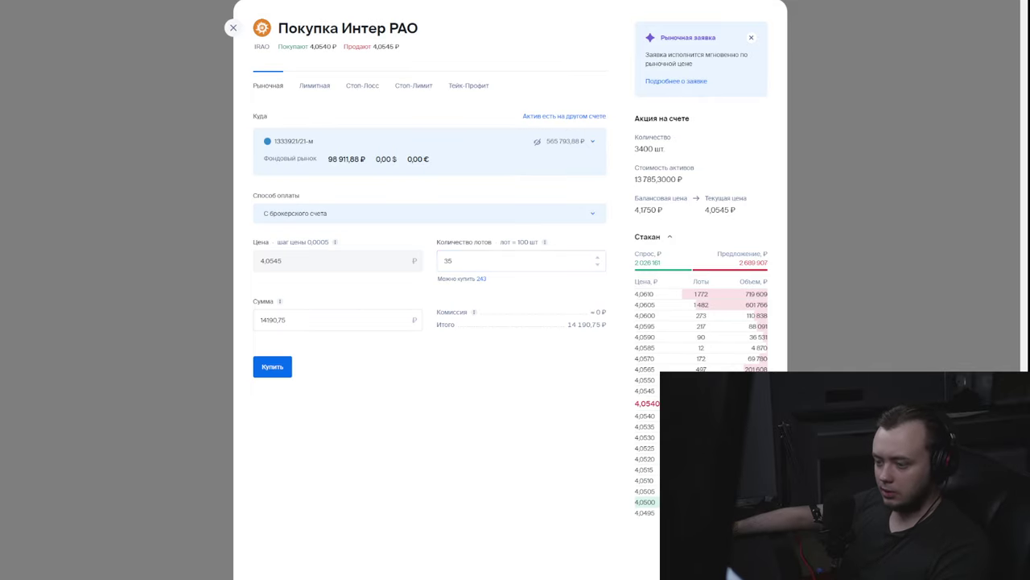
{"action": "left_click", "coordinate": [288, 367]}
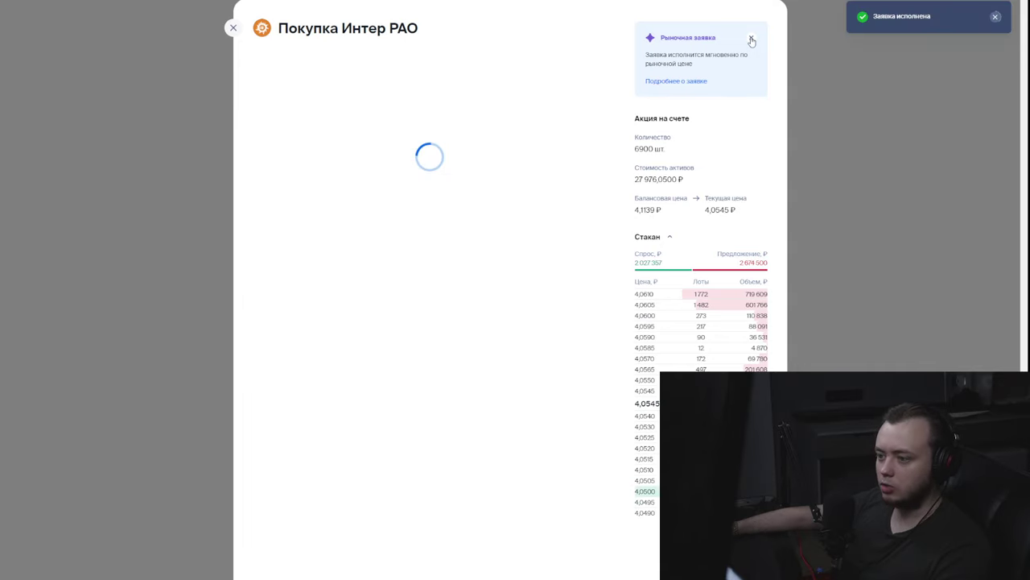
{"action": "left_click", "coordinate": [279, 235]}
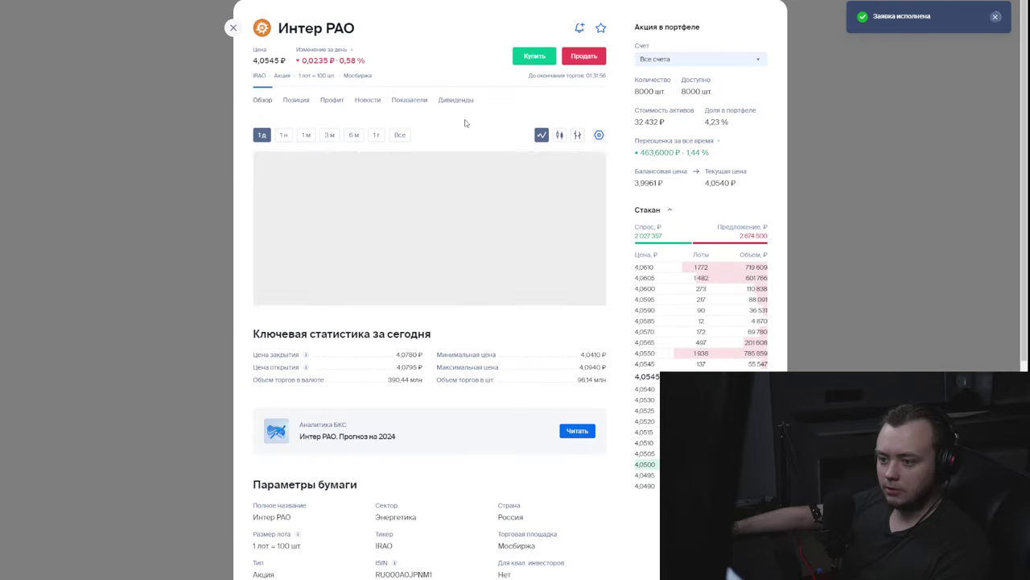
Step: Review Интер РАО's dividends and financial indicators, including earnings per share and valuation multiples, and return to the overview
{"action": "left_click", "coordinate": [455, 101]}
{"action": "left_click", "coordinate": [259, 102]}
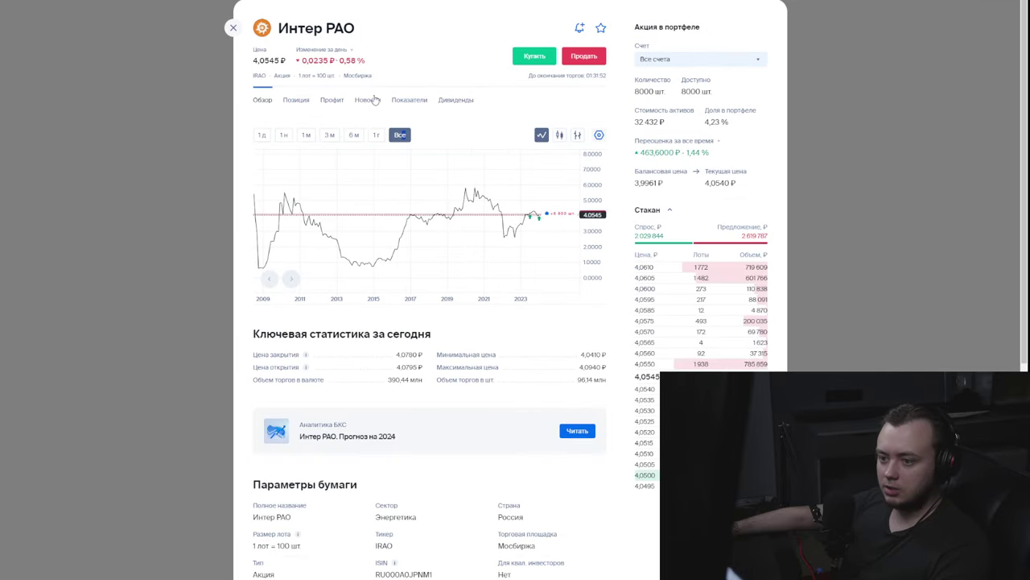
{"action": "left_click", "coordinate": [402, 100]}
{"action": "scroll", "coordinate": [431, 102], "scroll_direction": "down", "scroll_amount": 3}
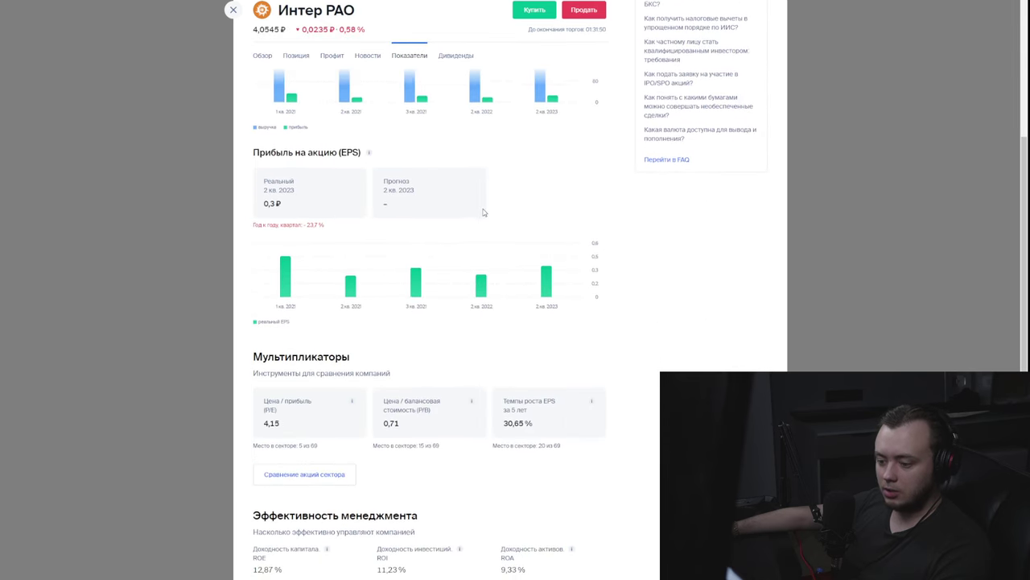
{"action": "scroll", "coordinate": [459, 103], "scroll_direction": "up", "scroll_amount": 3}
{"action": "left_click", "coordinate": [458, 100]}
{"action": "left_click", "coordinate": [262, 101]}
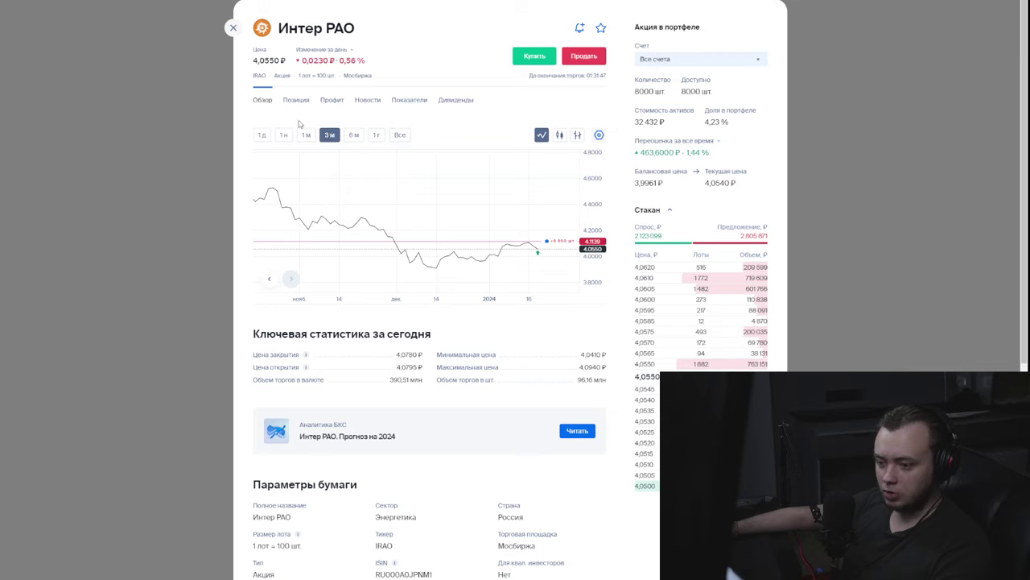
Step: Examine Интер РАО's one-year price chart around the marked purchases and the autumn 2023 prices
{"action": "left_click", "coordinate": [353, 136]}
{"action": "left_click", "coordinate": [376, 135]}
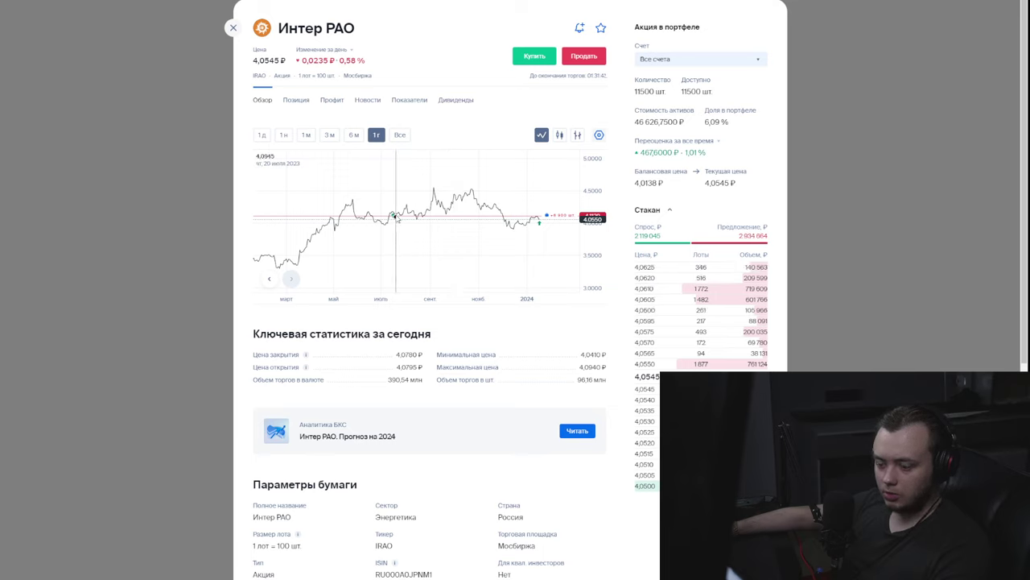
{"action": "mouse_move", "coordinate": [396, 211]}
{"action": "left_mouse_down"}
{"action": "mouse_move", "coordinate": [418, 216]}
{"action": "mouse_move", "coordinate": [396, 214]}
{"action": "left_mouse_up"}
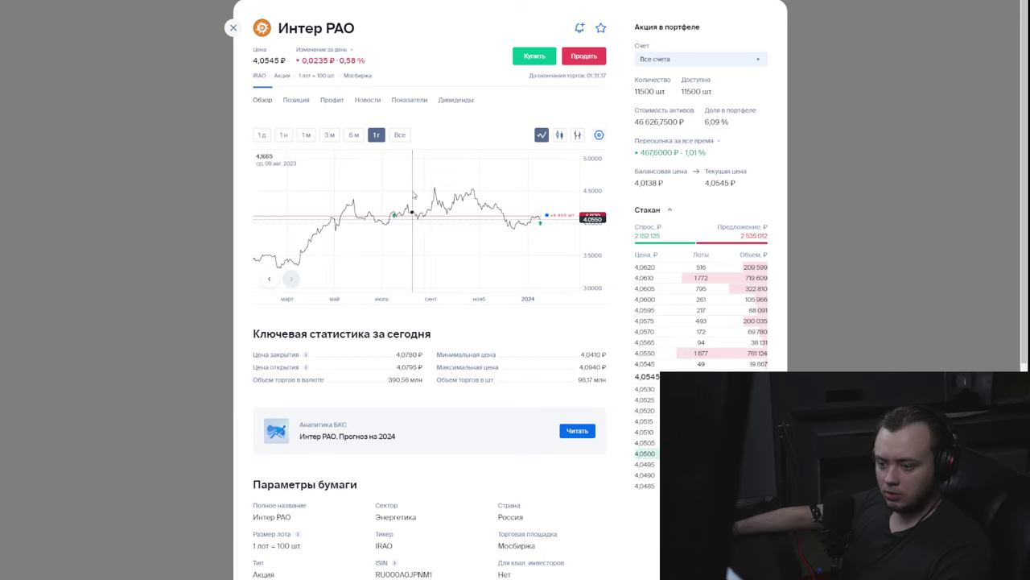
{"action": "left_click_drag", "start_coordinate": [414, 214], "coordinate": [399, 214]}
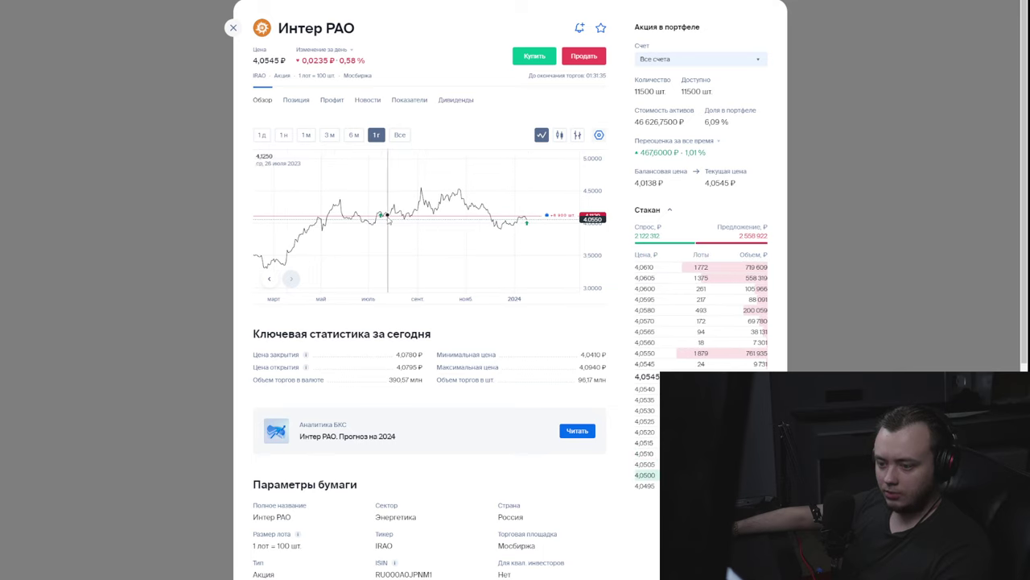
{"action": "left_click_drag", "start_coordinate": [470, 217], "coordinate": [439, 217]}
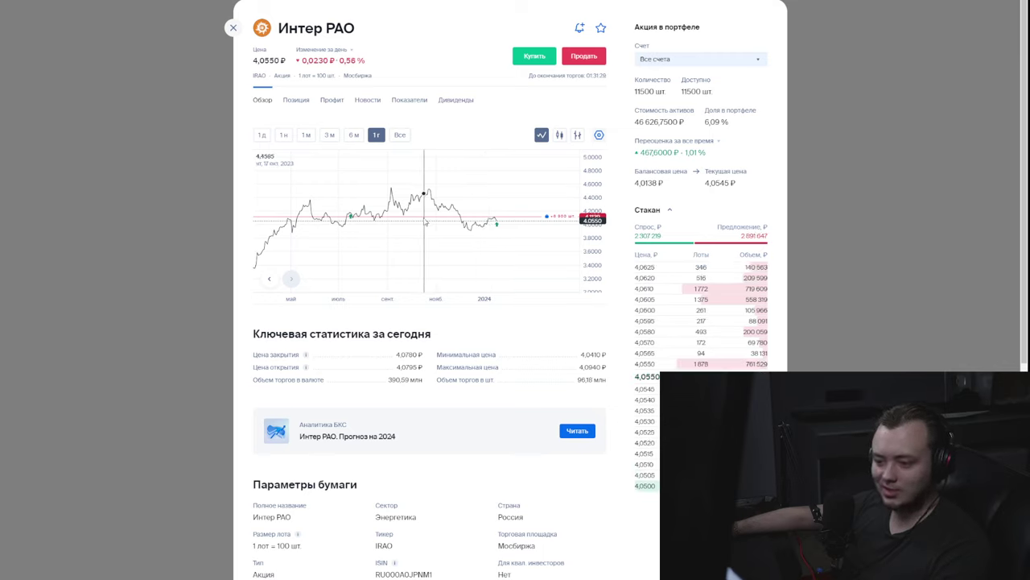
{"action": "left_click_drag", "start_coordinate": [425, 221], "coordinate": [447, 224]}
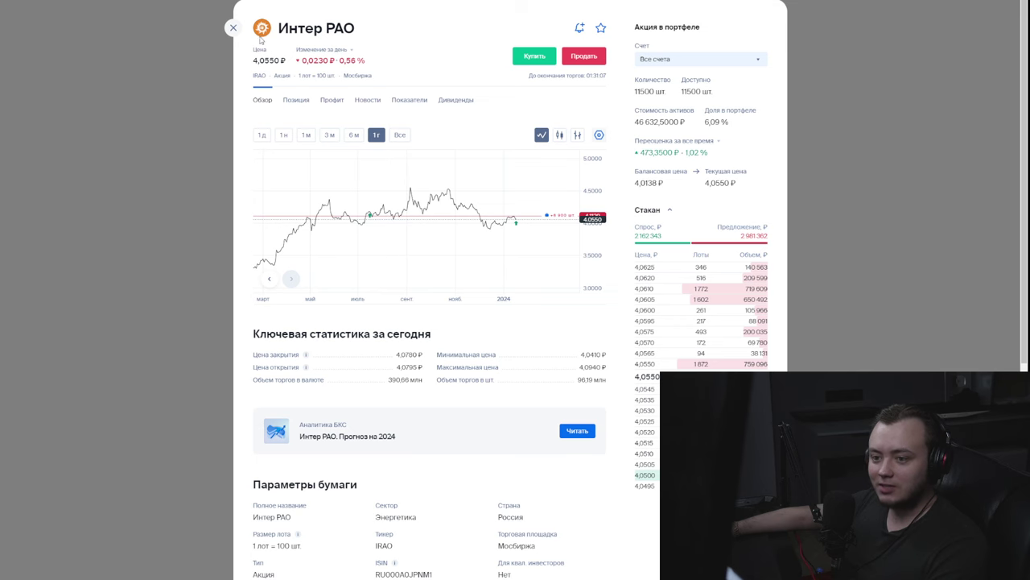
Step: Buy 13 lots of Мать и дитя-гдр with a market order and view its one-year price chart
{"action": "left_click", "coordinate": [234, 29]}
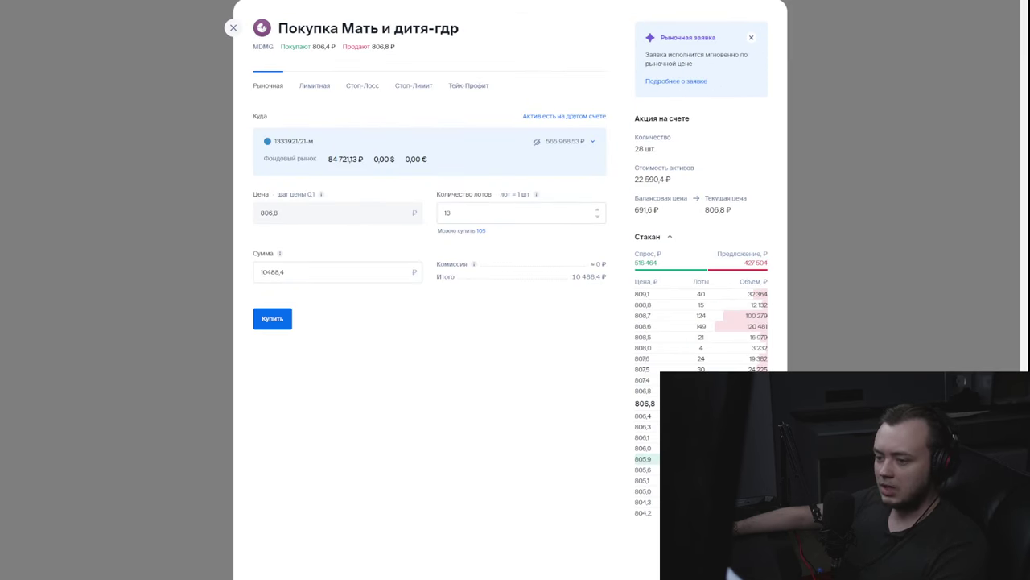
{"action": "left_click", "coordinate": [274, 319]}
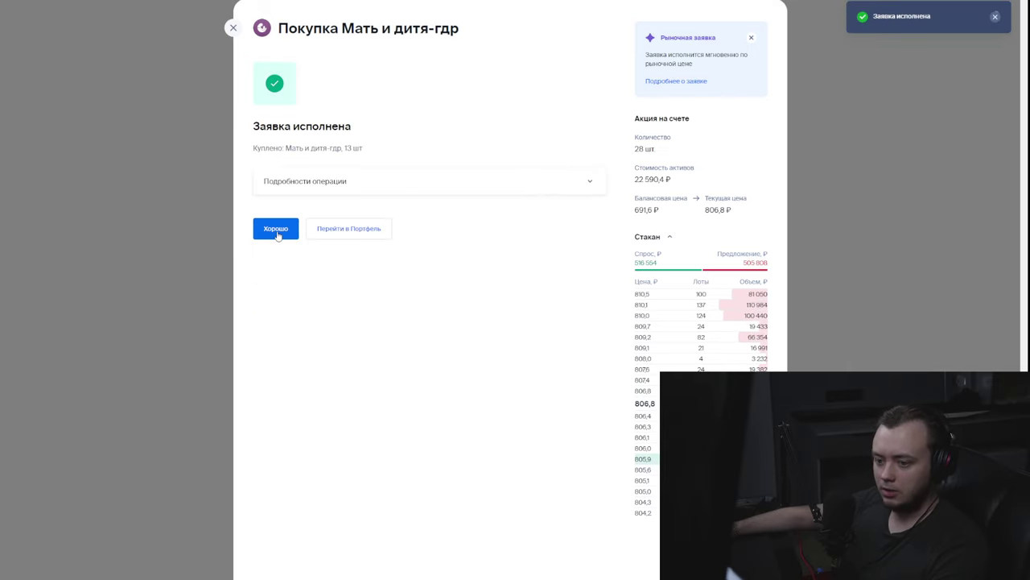
{"action": "left_click", "coordinate": [283, 293]}
{"action": "left_click", "coordinate": [376, 134]}
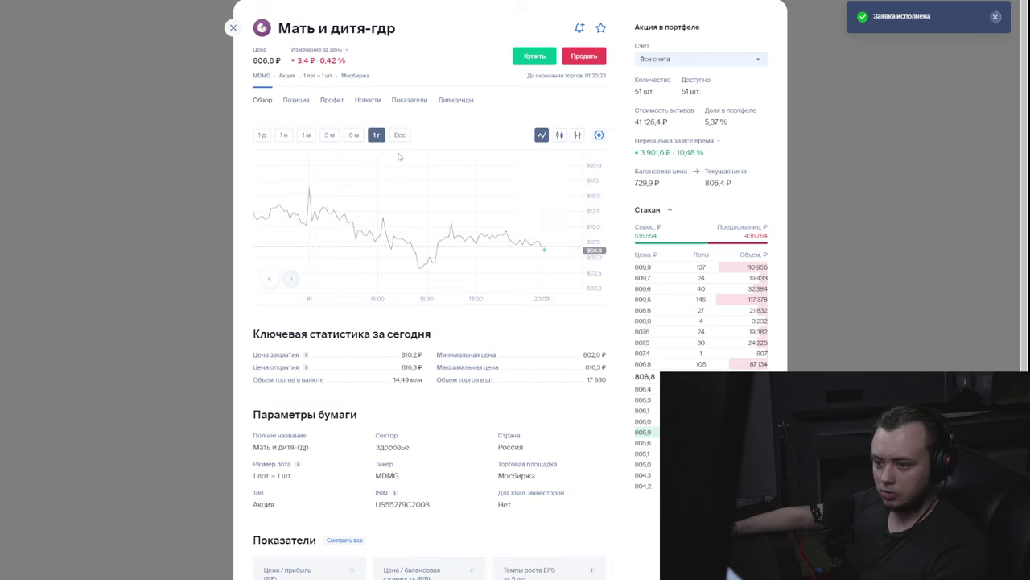
{"action": "scroll", "coordinate": [486, 185], "scroll_direction": "right", "scroll_amount": 5}
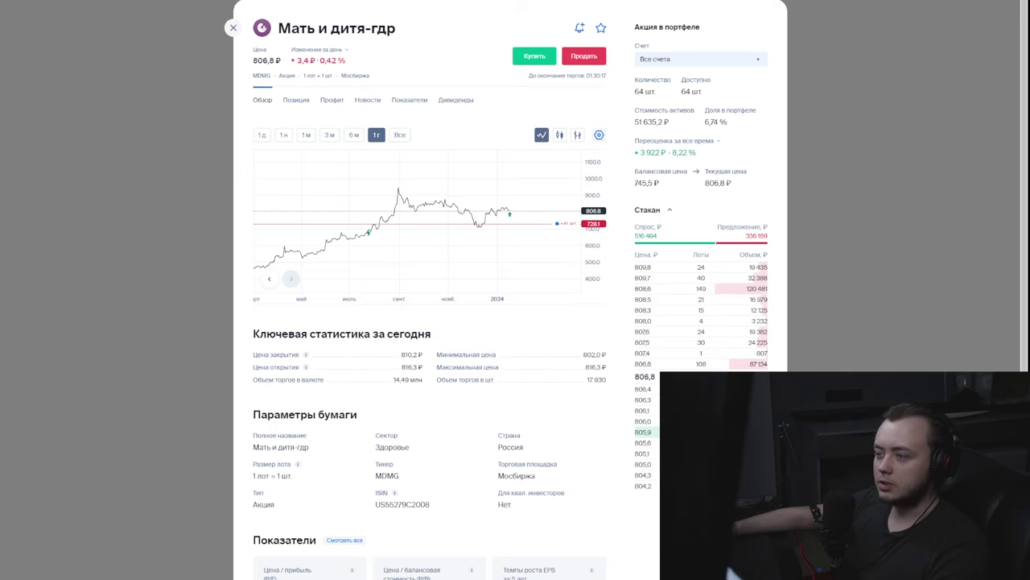
Step: Examine Татнефть ап's one-year price chart around the marked purchase and the position's all-time revaluation, and return to the portfolio
{"action": "key", "text": "Down"}
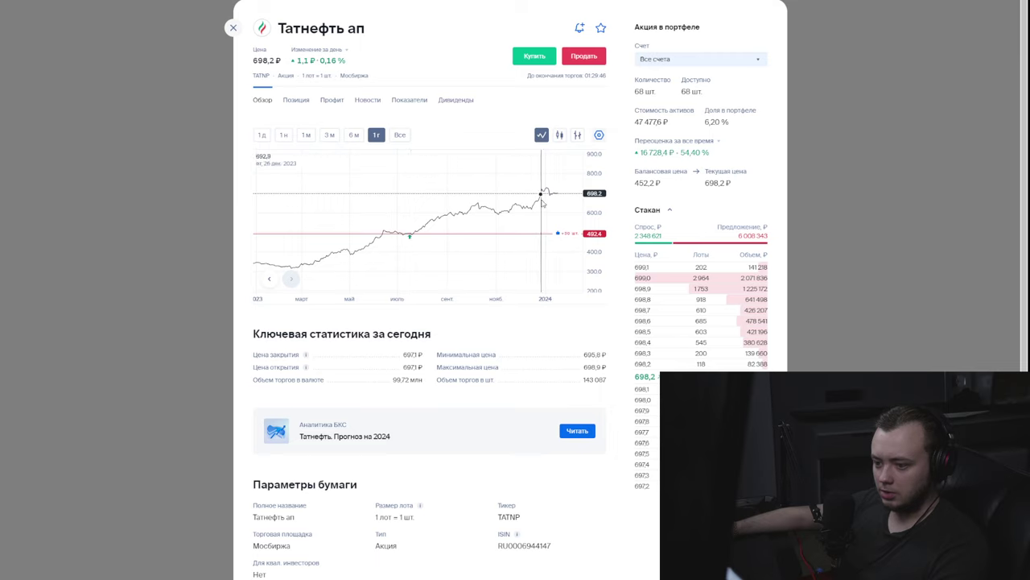
{"action": "left_click_drag", "start_coordinate": [516, 198], "coordinate": [506, 200]}
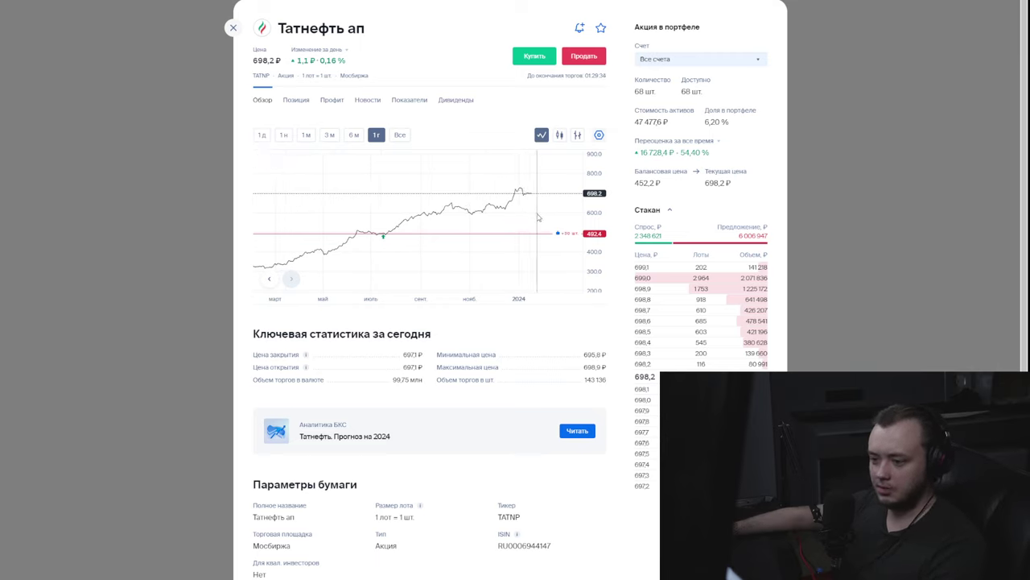
{"action": "scroll", "coordinate": [475, 234], "scroll_direction": "left", "scroll_amount": 2}
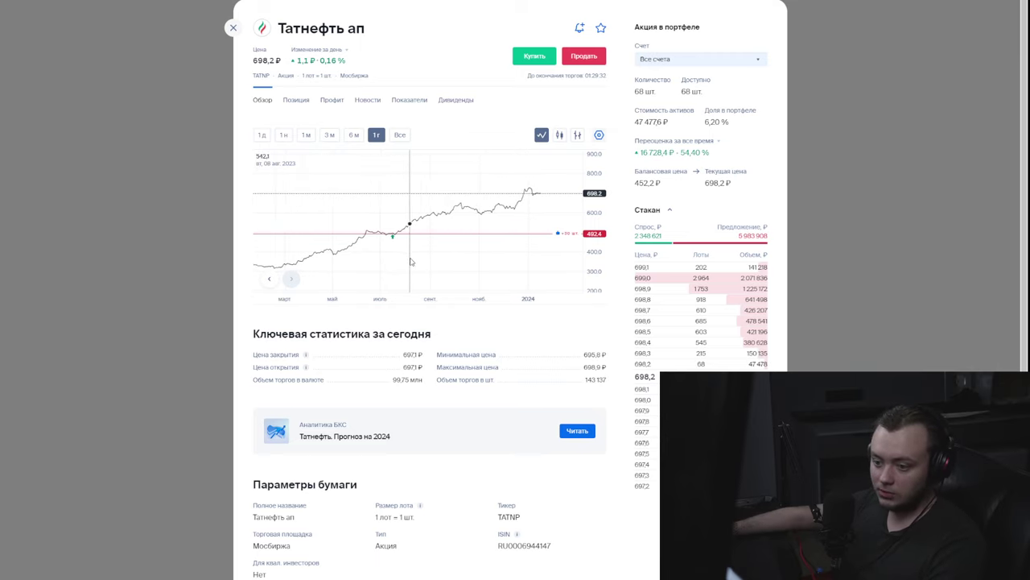
{"action": "scroll", "coordinate": [418, 247], "scroll_direction": "right", "scroll_amount": 3}
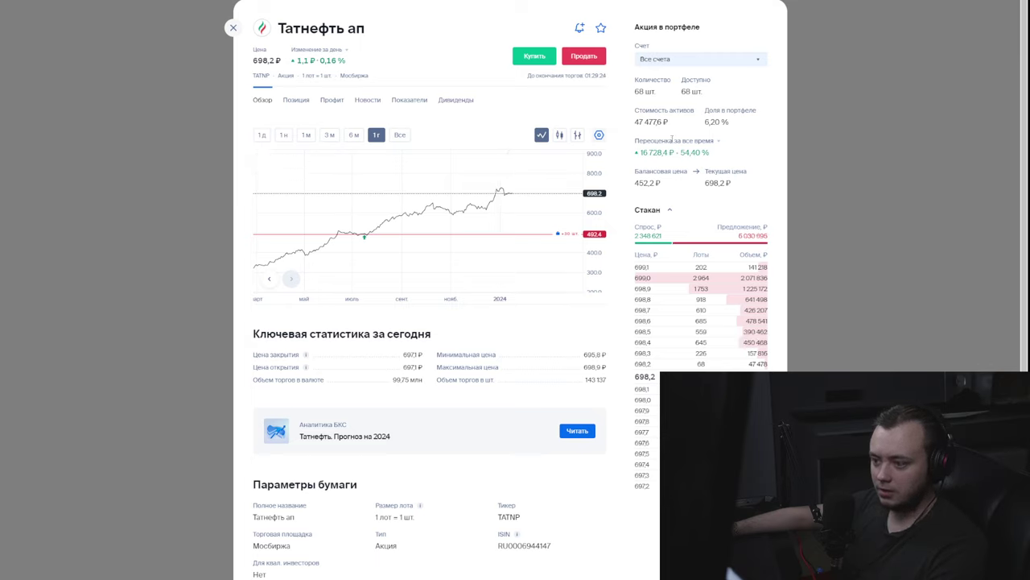
{"action": "left_click", "coordinate": [673, 162]}
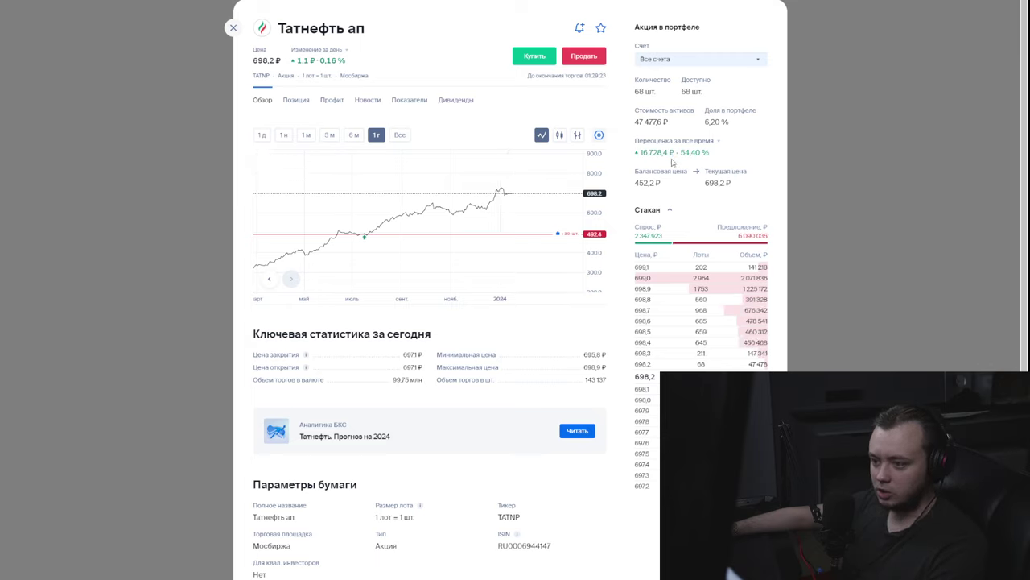
{"action": "scroll", "coordinate": [703, 150], "scroll_direction": "down", "scroll_amount": 1}
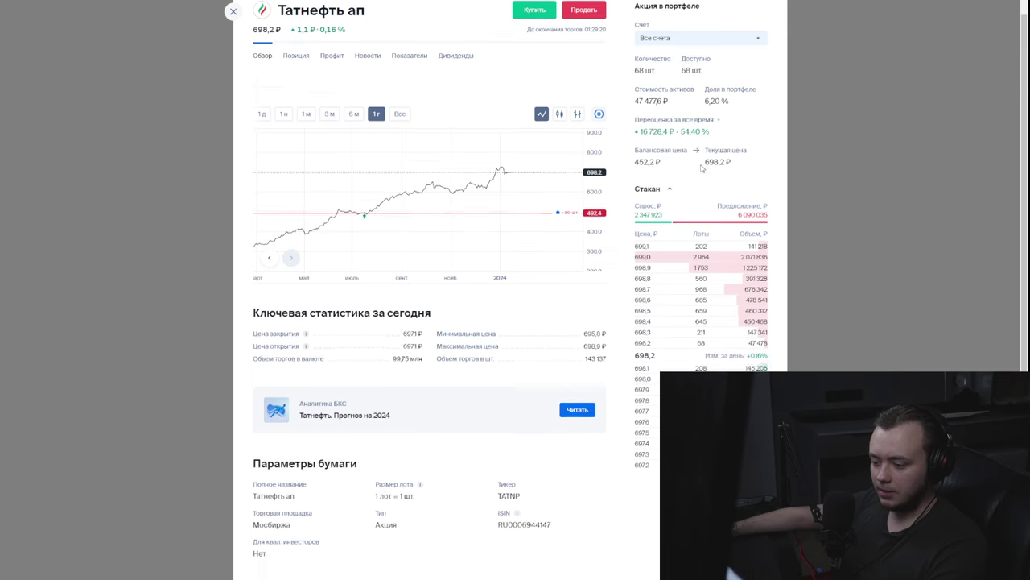
{"action": "left_click", "coordinate": [805, 60]}
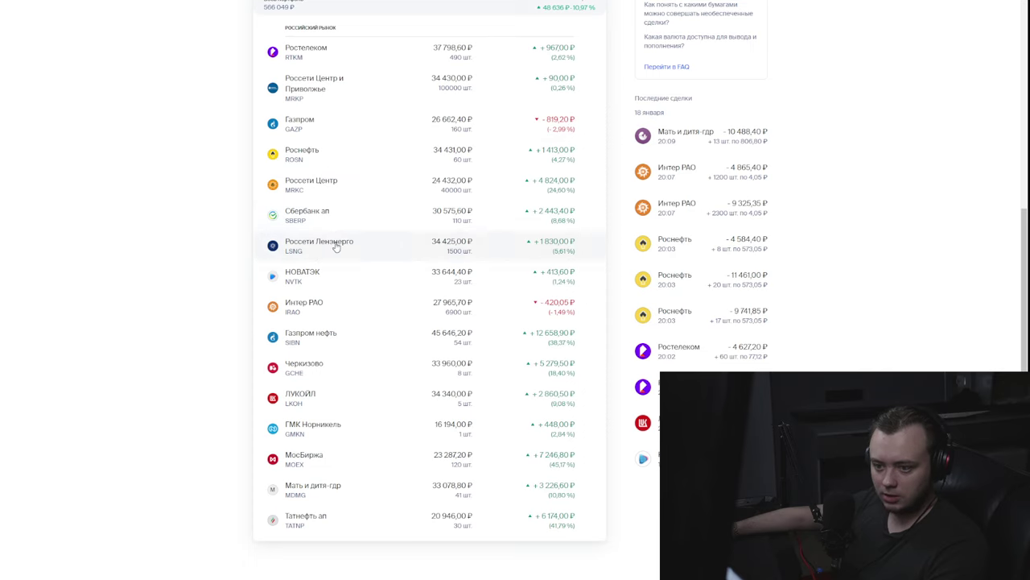
Step: Buy 26 lots of Татнефть ап with a market order from the portfolio's share list
{"action": "scroll", "coordinate": [456, 531], "scroll_direction": "down", "scroll_amount": 1}
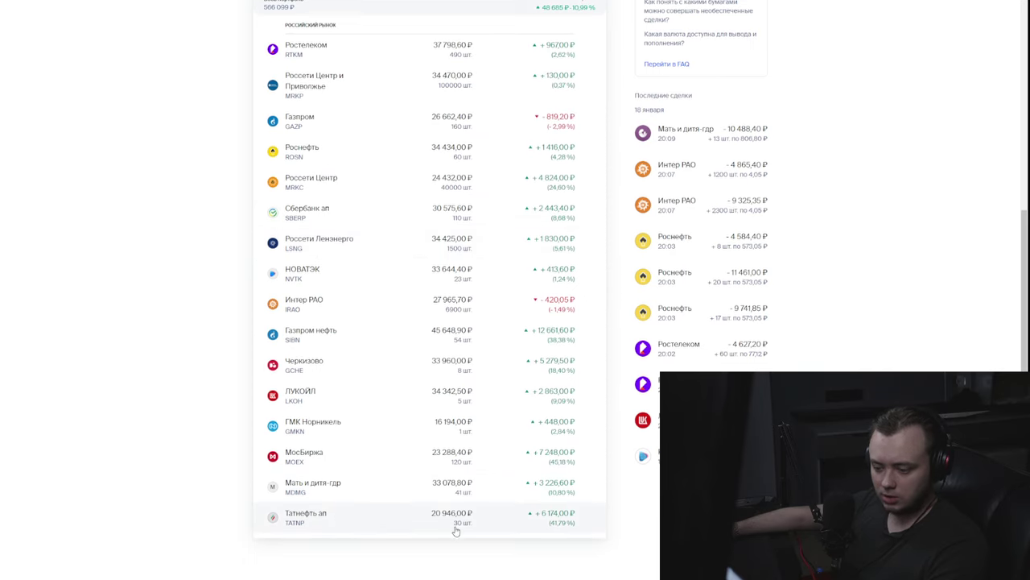
{"action": "scroll", "coordinate": [456, 531], "scroll_direction": "down", "scroll_amount": 2}
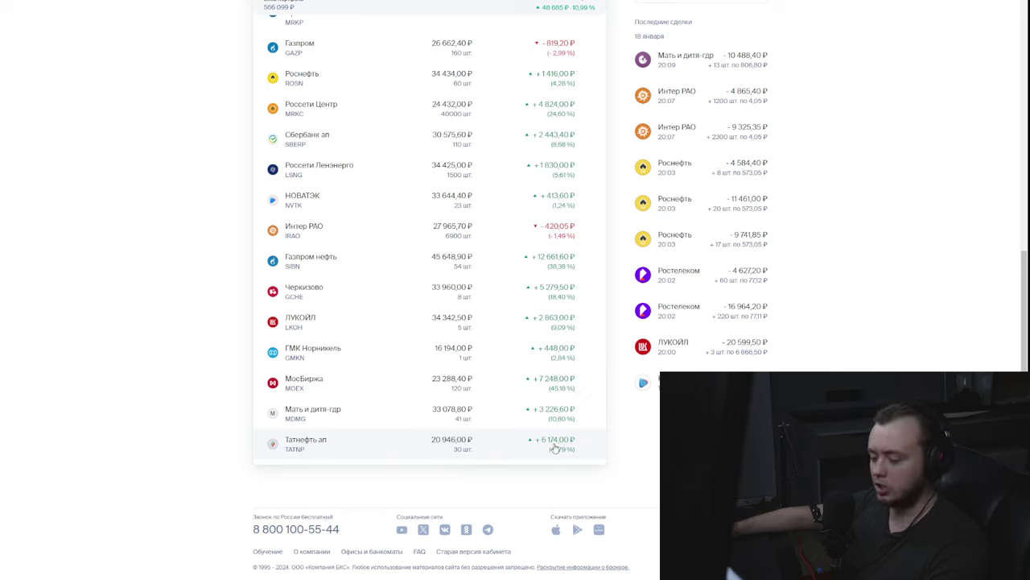
{"action": "left_click", "coordinate": [483, 450]}
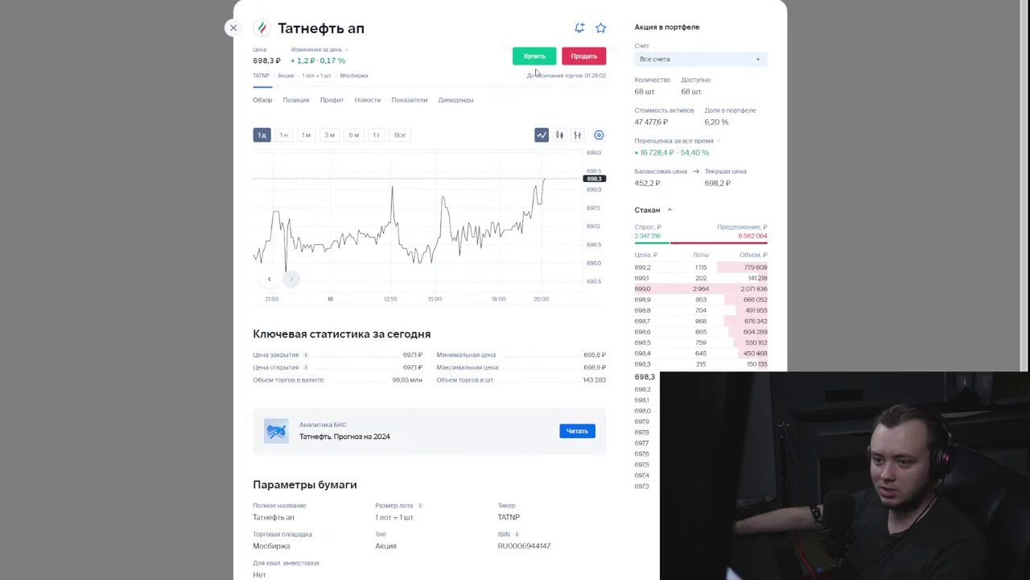
{"action": "left_click", "coordinate": [535, 58]}
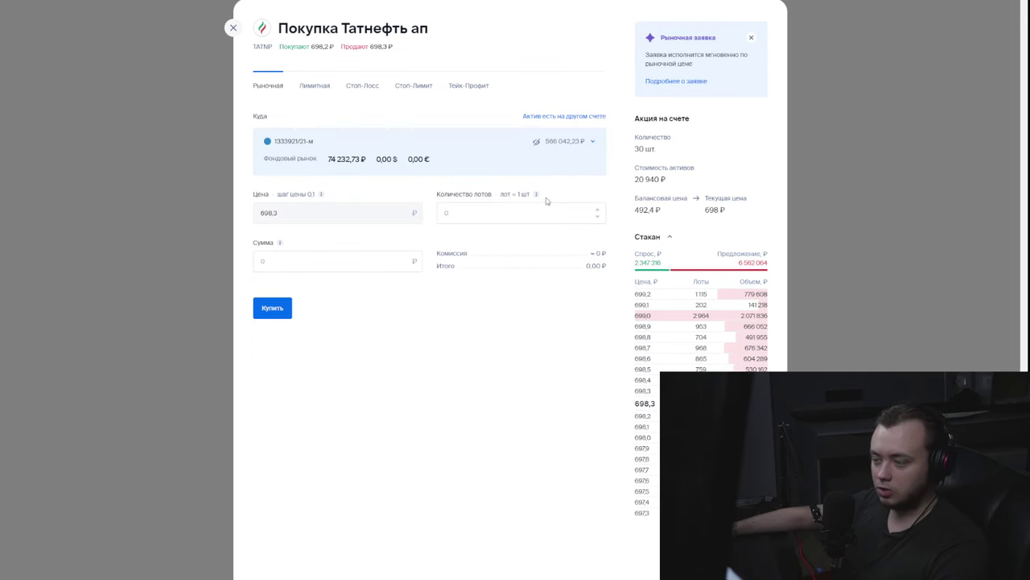
{"action": "left_click", "coordinate": [310, 277]}
{"action": "left_click", "coordinate": [478, 211]}
{"action": "type", "text": "1"}
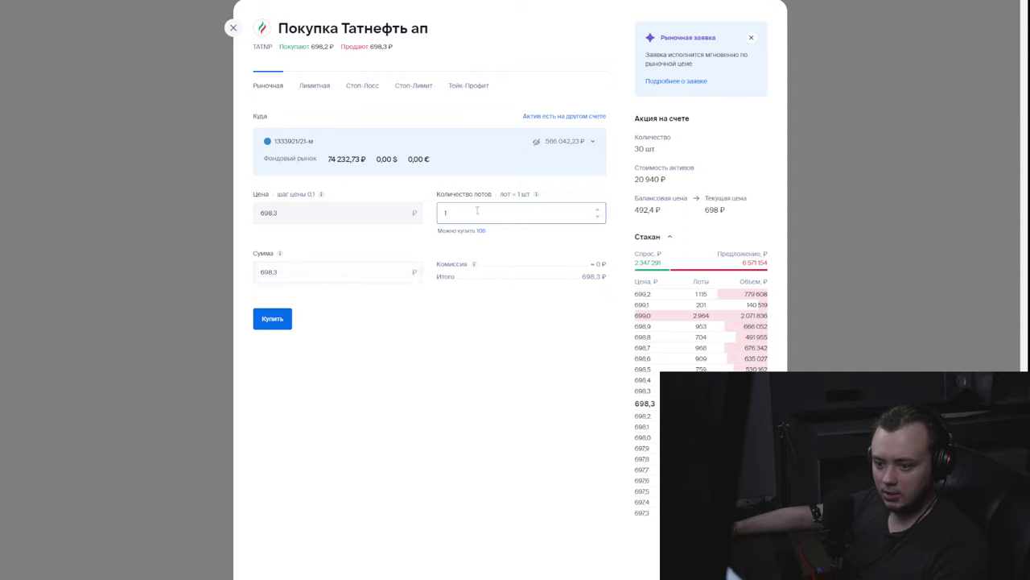
{"action": "type", "text": "0"}
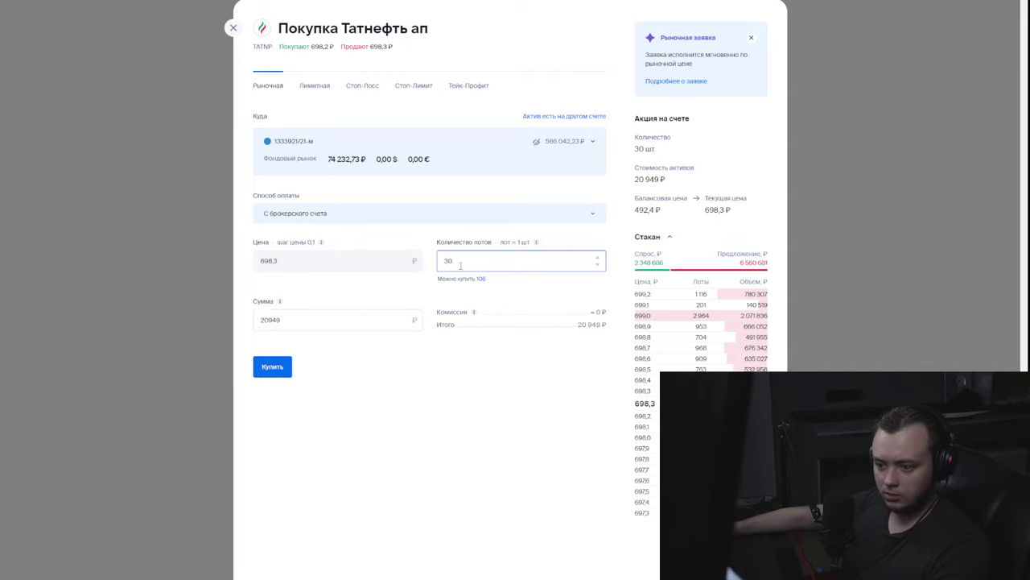
{"action": "type", "text": "28"}
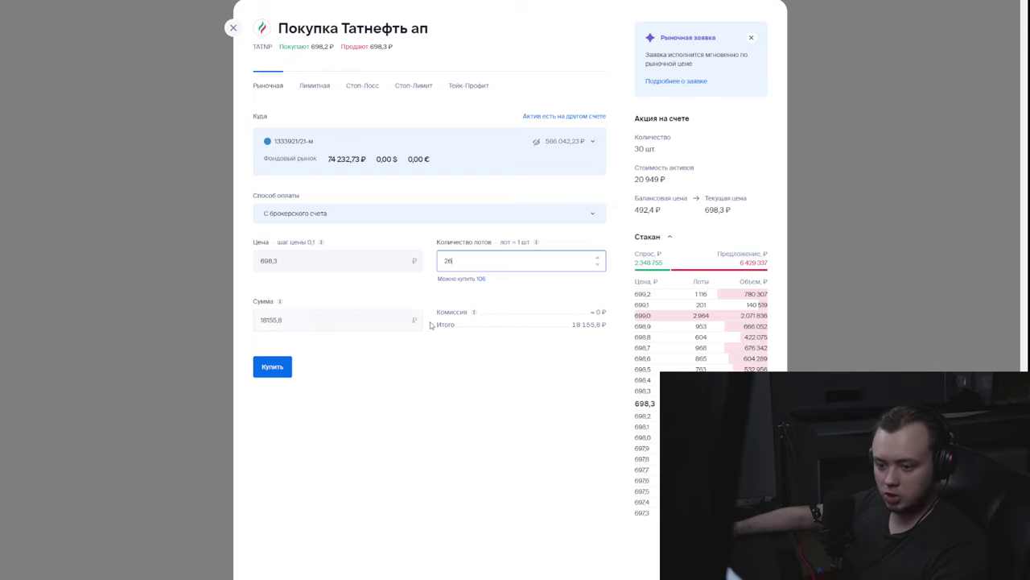
{"action": "left_click", "coordinate": [280, 371]}
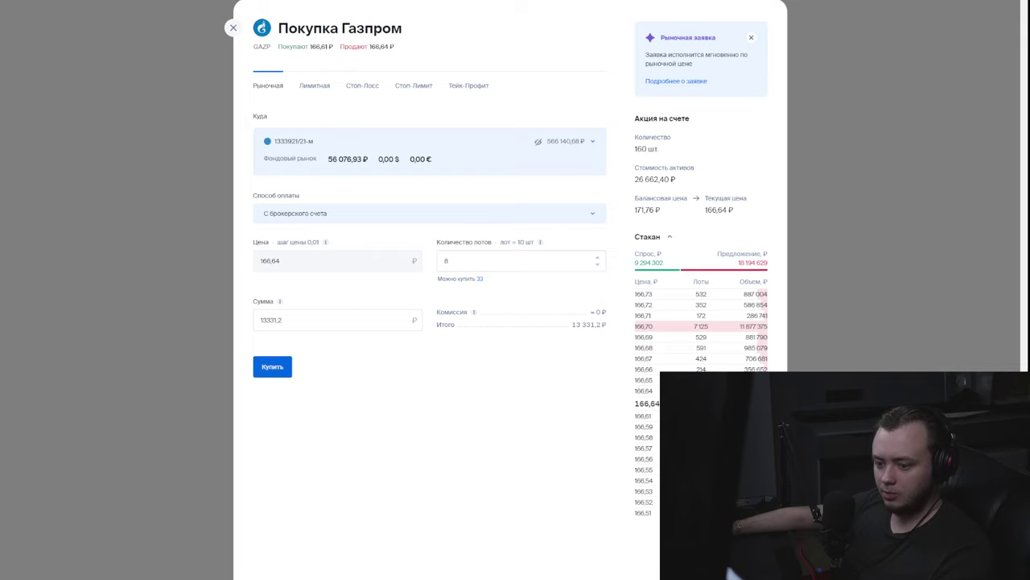
Step: Buy 8 lots of Газпром and 1 lot of ГМК Норникель with market orders
{"action": "left_click", "coordinate": [282, 366]}
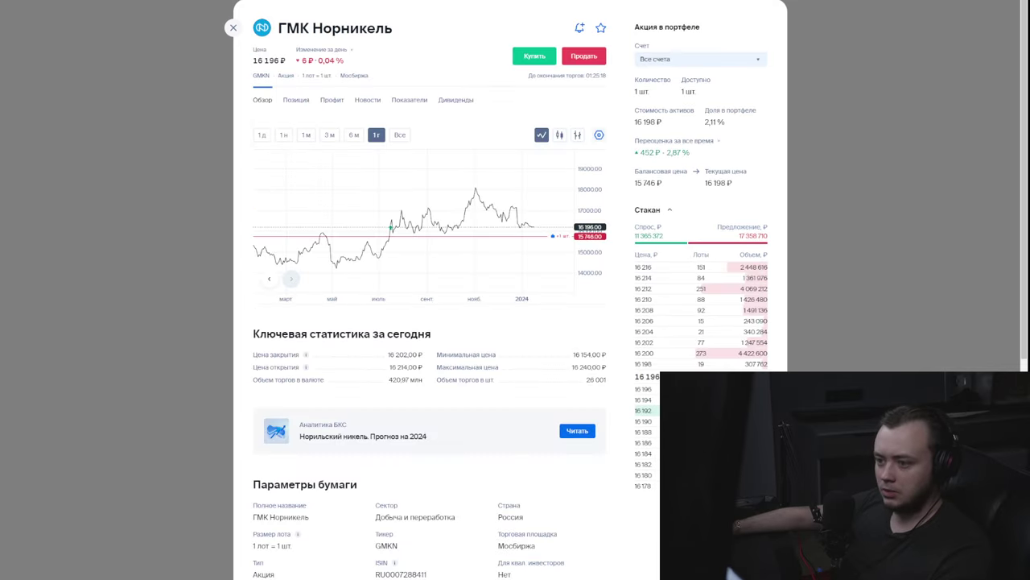
{"action": "left_click", "coordinate": [535, 55]}
{"action": "left_click", "coordinate": [474, 259]}
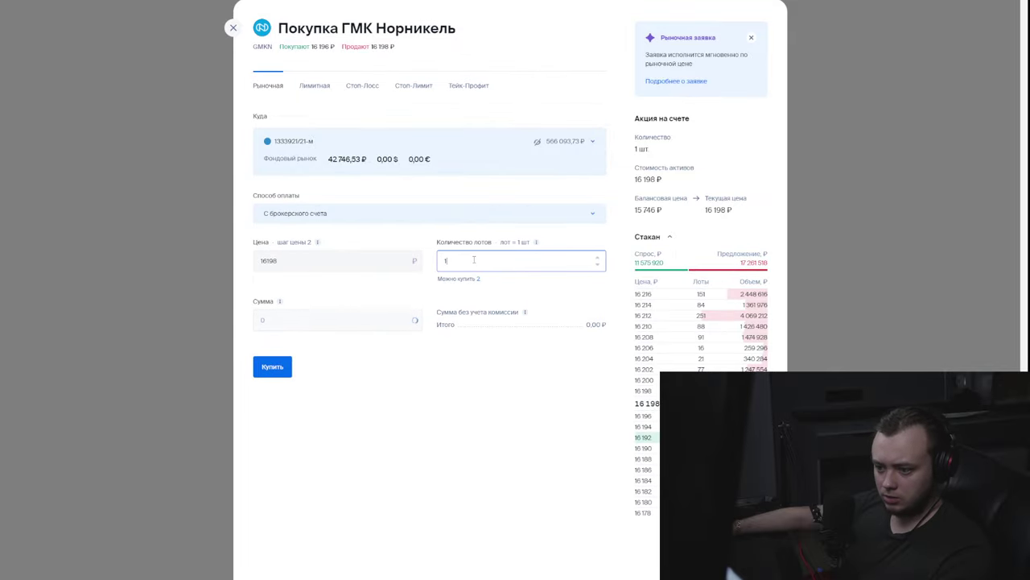
{"action": "left_click", "coordinate": [279, 370]}
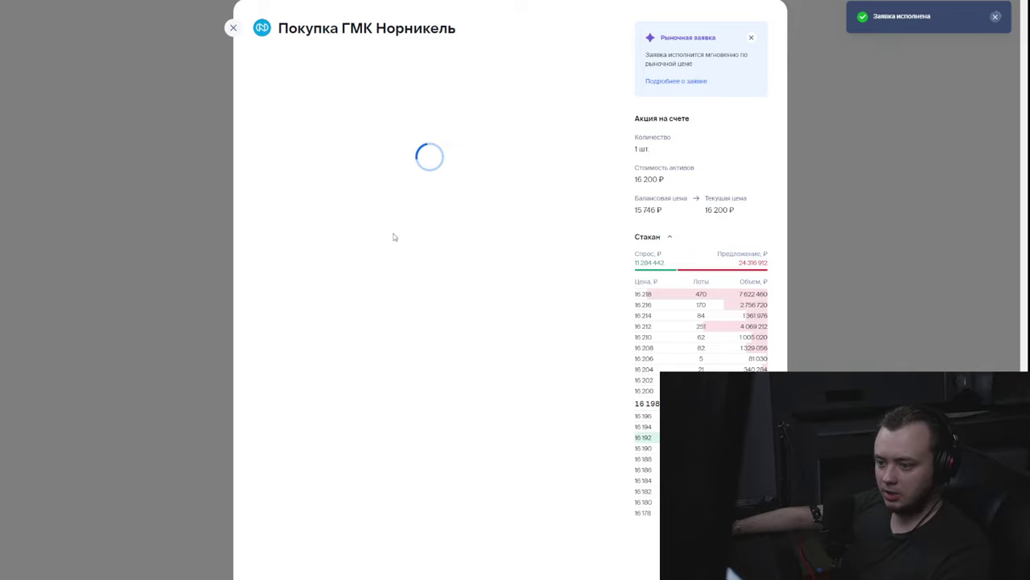
{"action": "left_click", "coordinate": [281, 230]}
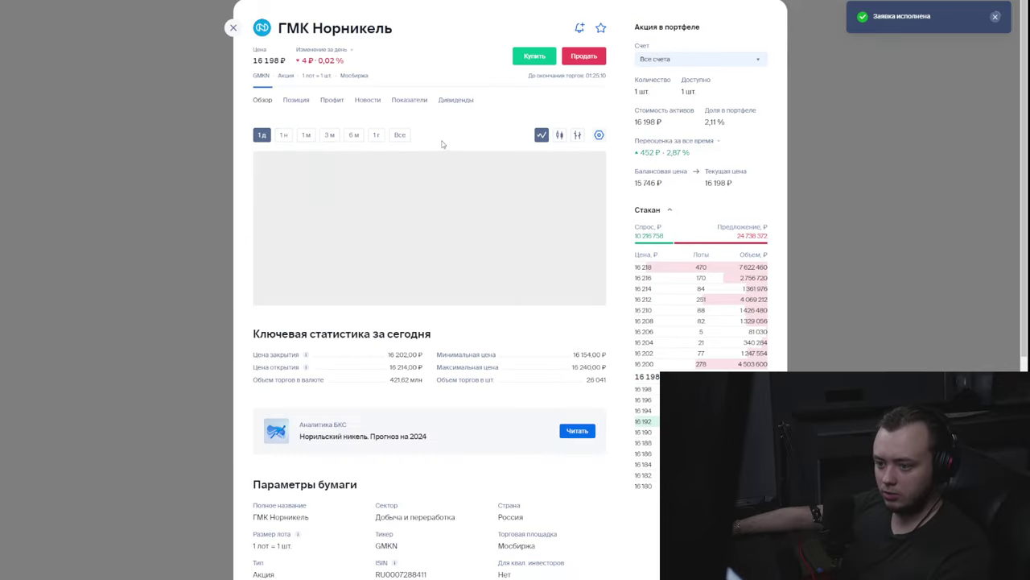
{"action": "left_click", "coordinate": [533, 56]}
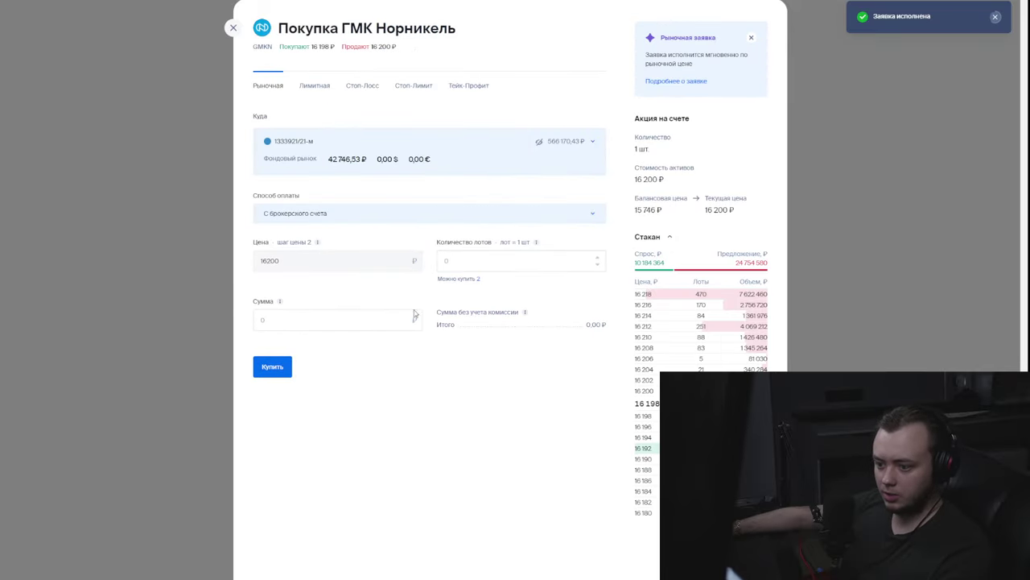
{"action": "left_click", "coordinate": [499, 266]}
{"action": "left_click", "coordinate": [463, 315]}
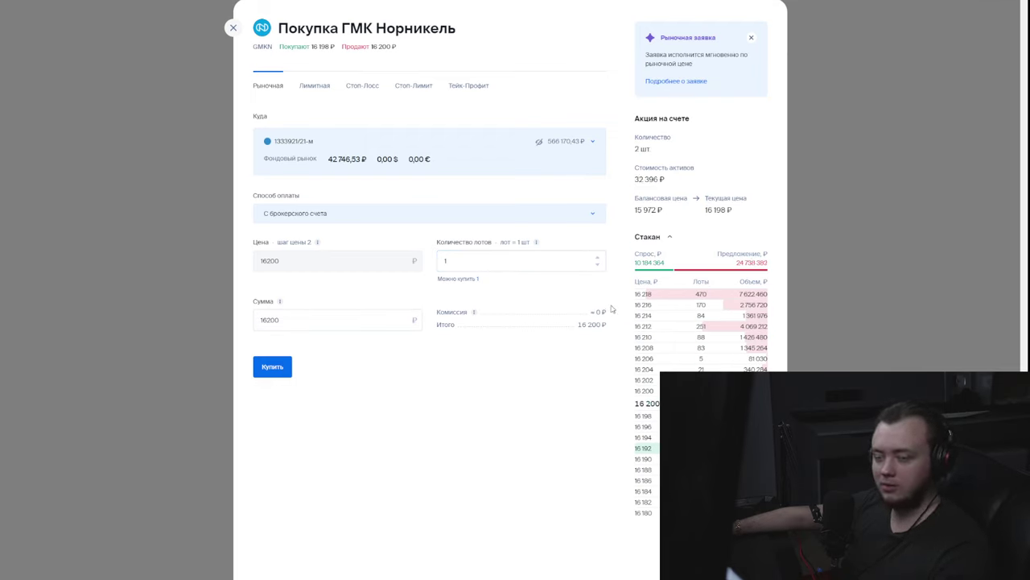
{"action": "left_click", "coordinate": [805, 143]}
{"action": "left_click", "coordinate": [233, 28]}
Step: Check the portfolio's remaining free cash and the list of brokerage accounts with their balances, keeping the current account selected
{"action": "scroll", "coordinate": [511, 239], "scroll_direction": "up", "scroll_amount": 10}
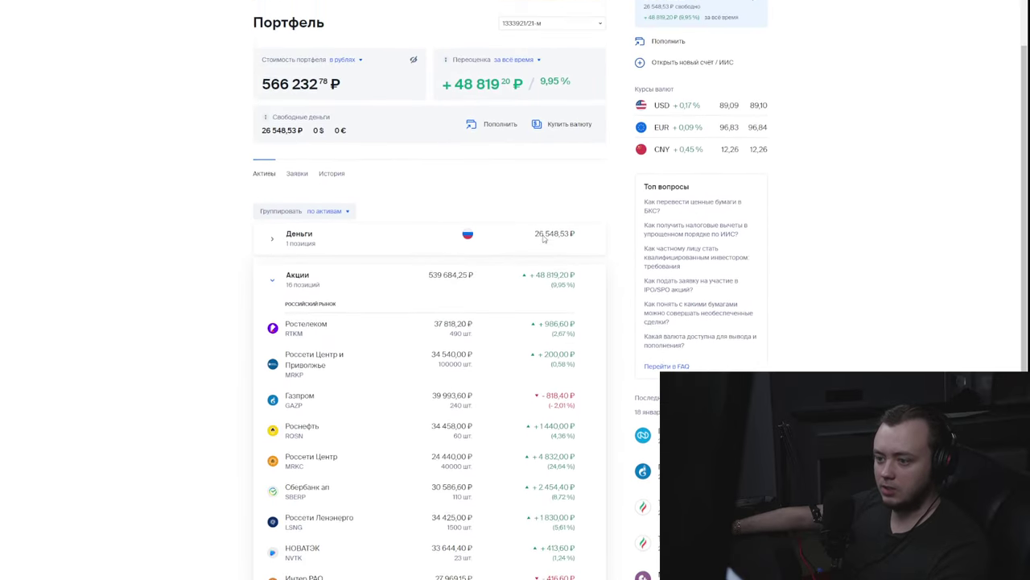
{"action": "left_click", "coordinate": [568, 108]}
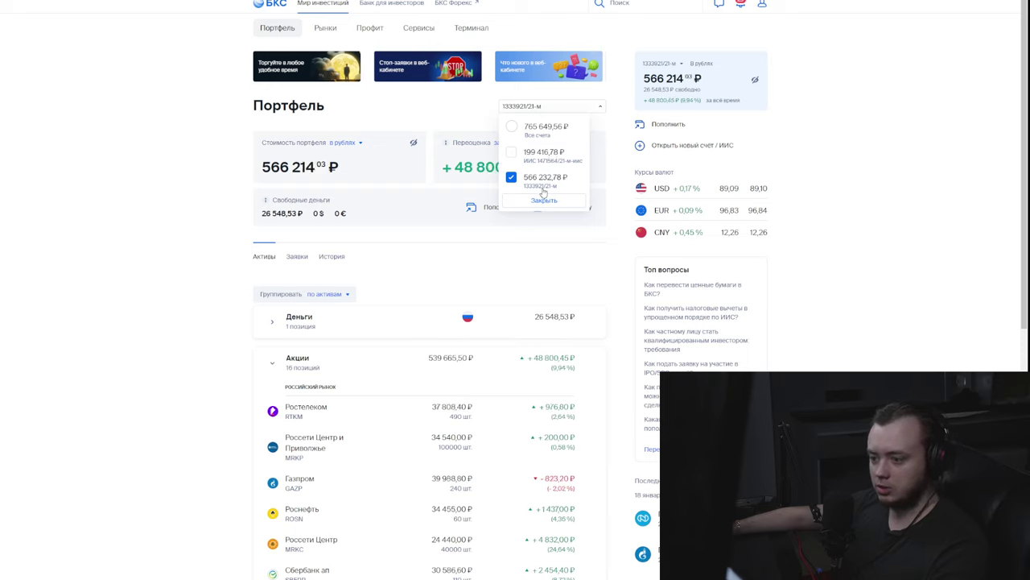
{"action": "left_click", "coordinate": [554, 203]}
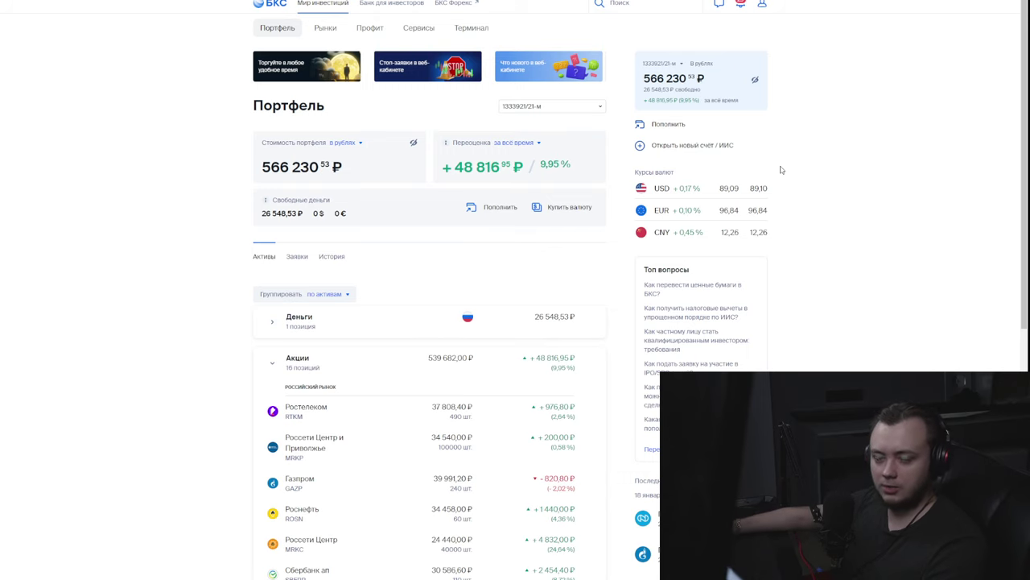
Step: Review the updated share positions, their revaluation and the latest trades in the selected account's portfolio
{"action": "scroll", "coordinate": [588, 239], "scroll_direction": "down", "scroll_amount": 3}
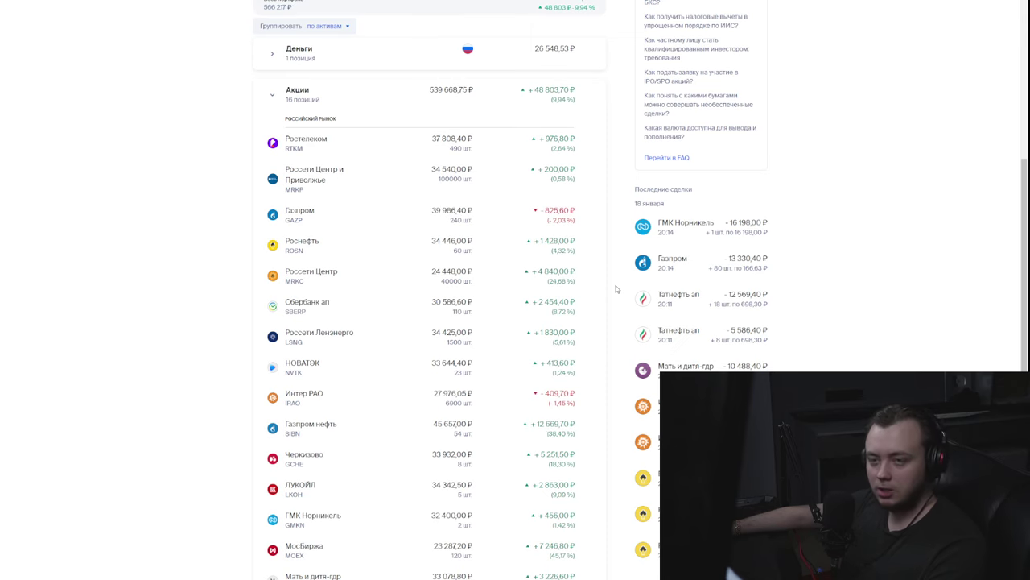
{"action": "scroll", "coordinate": [616, 288], "scroll_direction": "up", "scroll_amount": 2}
{"action": "scroll", "coordinate": [612, 289], "scroll_direction": "down", "scroll_amount": 2}
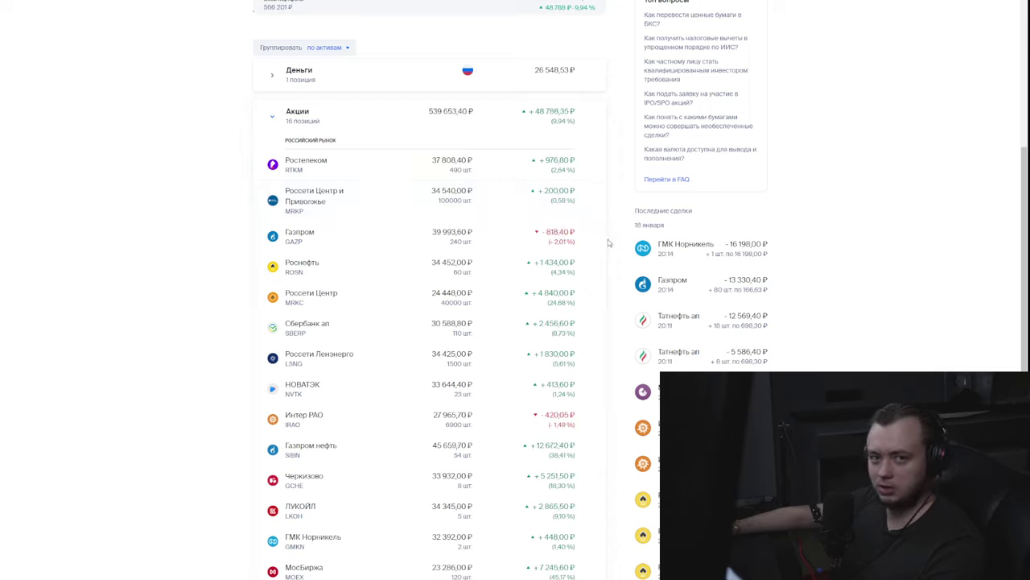
{"action": "scroll", "coordinate": [584, 246], "scroll_direction": "up", "scroll_amount": 3}
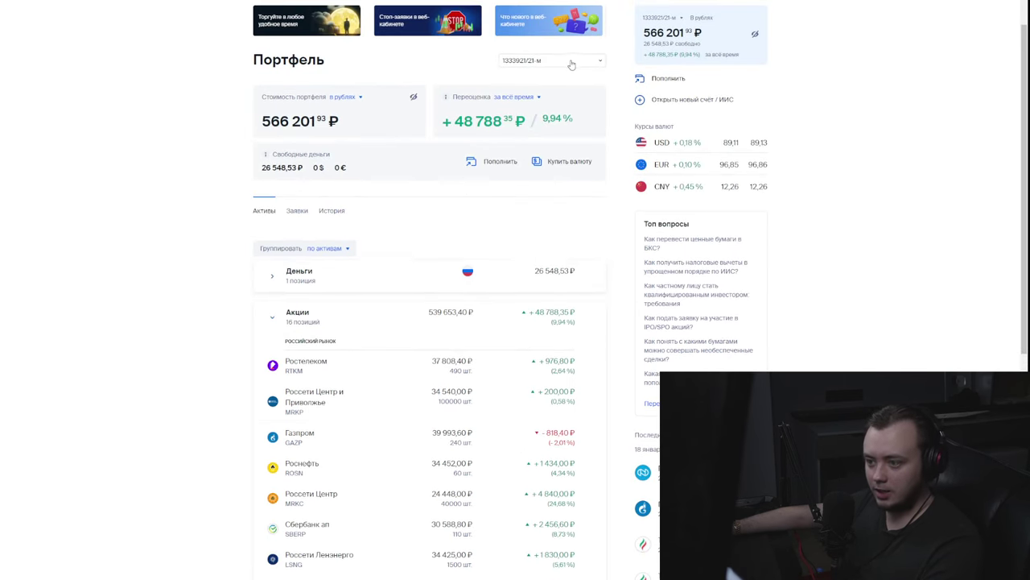
{"action": "left_click", "coordinate": [565, 62]}
{"action": "left_click", "coordinate": [565, 62]}
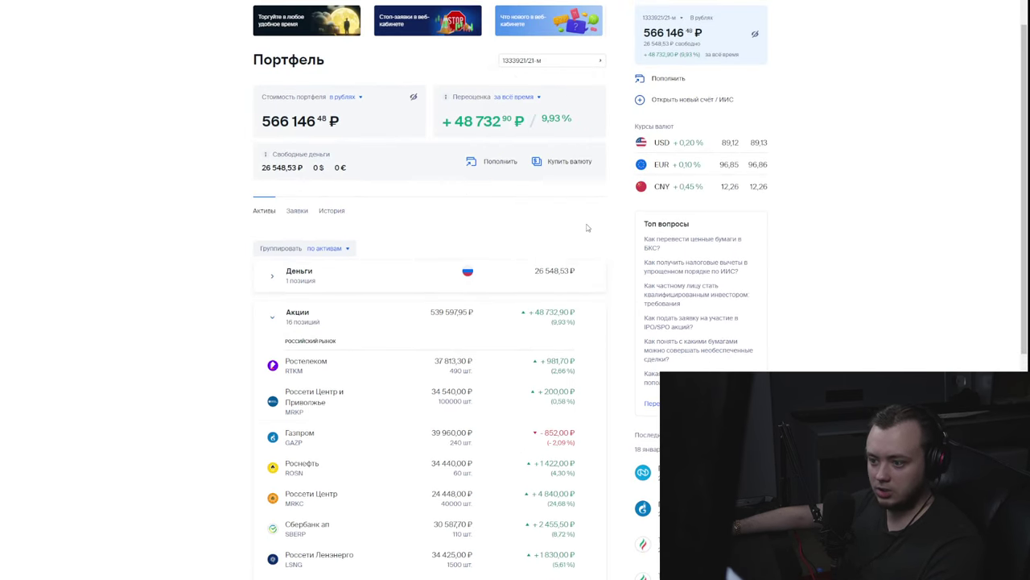
{"action": "scroll", "coordinate": [492, 276], "scroll_direction": "down", "scroll_amount": 3}
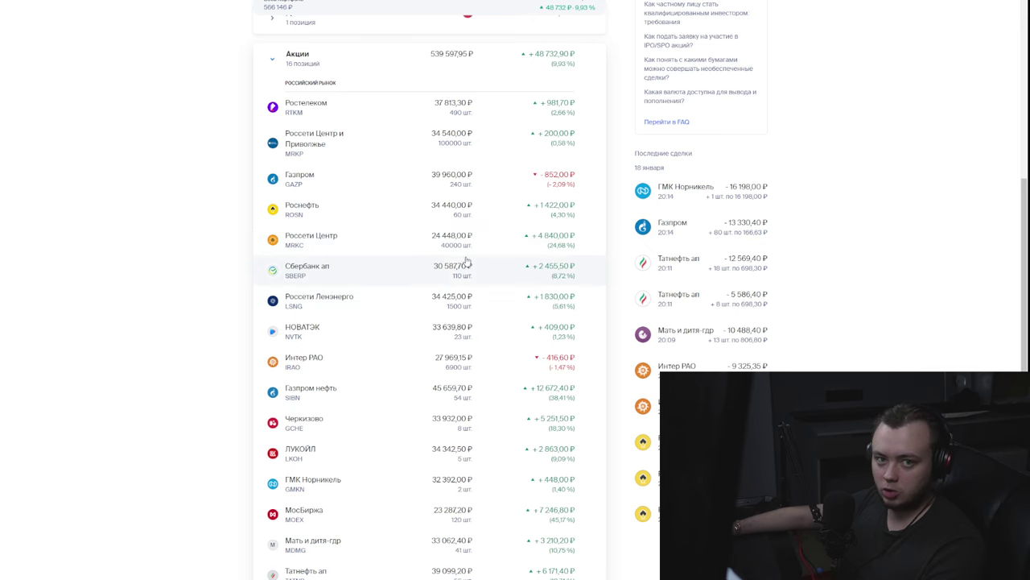
{"action": "scroll", "coordinate": [533, 287], "scroll_direction": "up", "scroll_amount": 1}
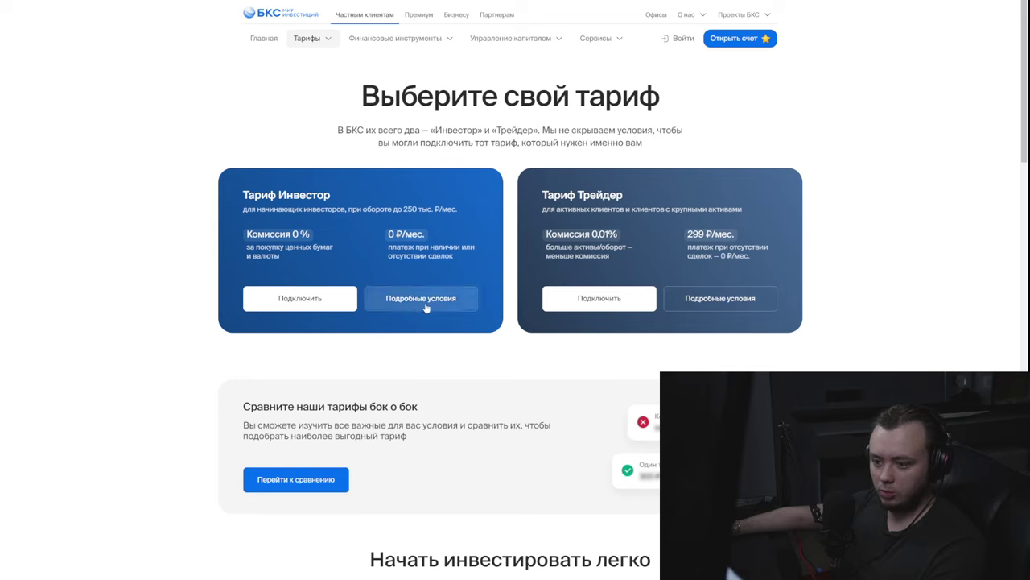
Step: Compare the commission and monthly fee terms of the Инвестор and Трейдер tariffs
{"action": "mouse_move", "coordinate": [552, 34]}
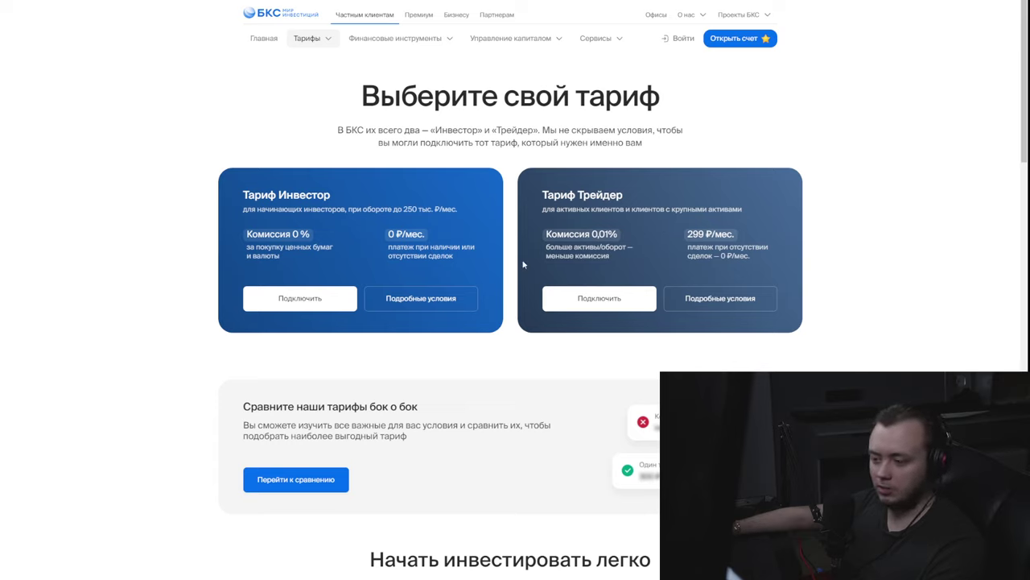
{"action": "left_click_drag", "start_coordinate": [592, 234], "coordinate": [618, 233]}
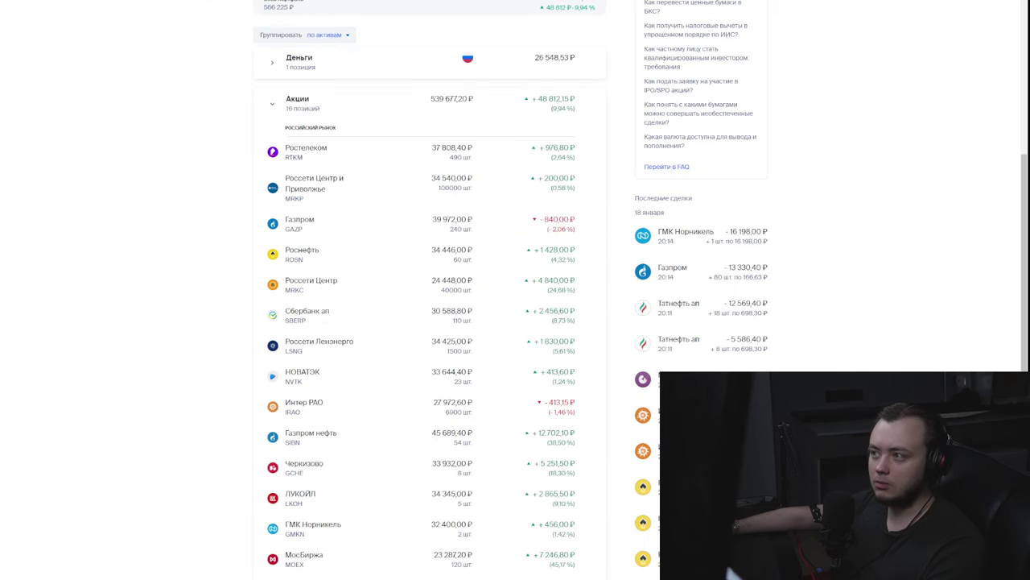
Step: Switch back to the portfolio's share list and buy 7 lots of МосБиржа with a market order
{"action": "left_click", "coordinate": [303, 555]}
{"action": "left_click", "coordinate": [534, 55]}
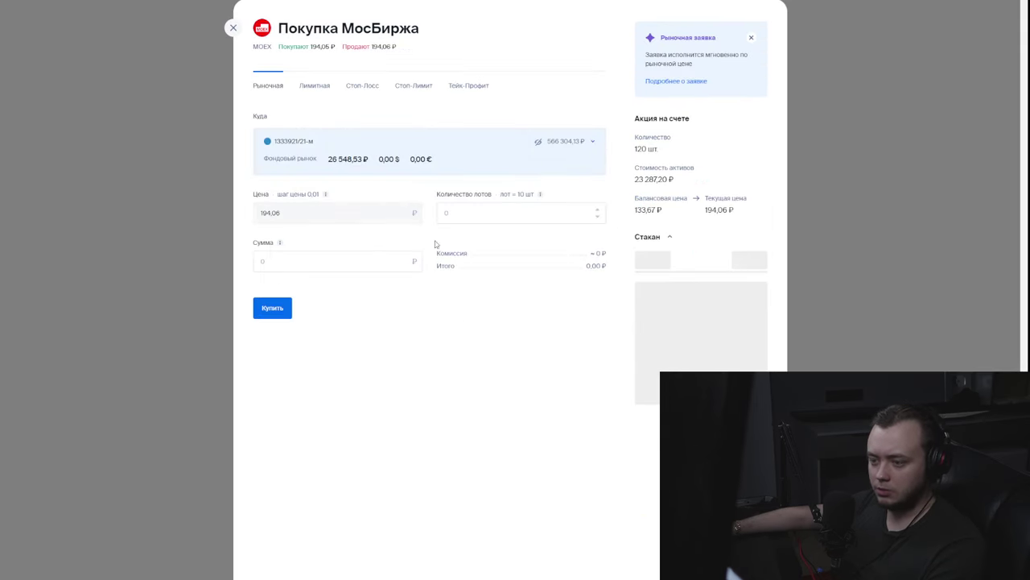
{"action": "left_click", "coordinate": [479, 213]}
{"action": "type", "text": "10"}
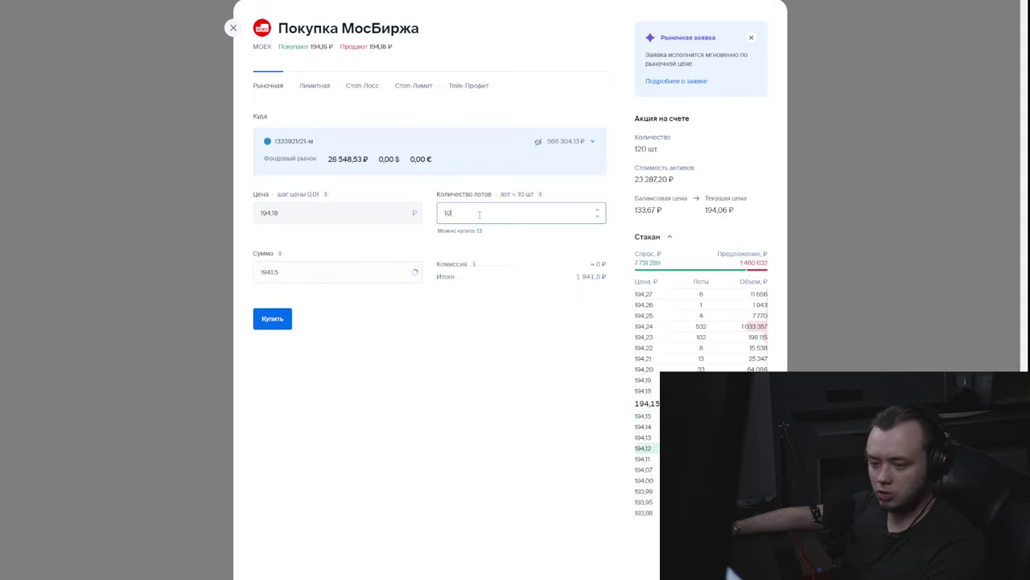
{"action": "key", "text": "BackSpace"}
{"action": "key", "text": "BackSpace"}
{"action": "type", "text": "7"}
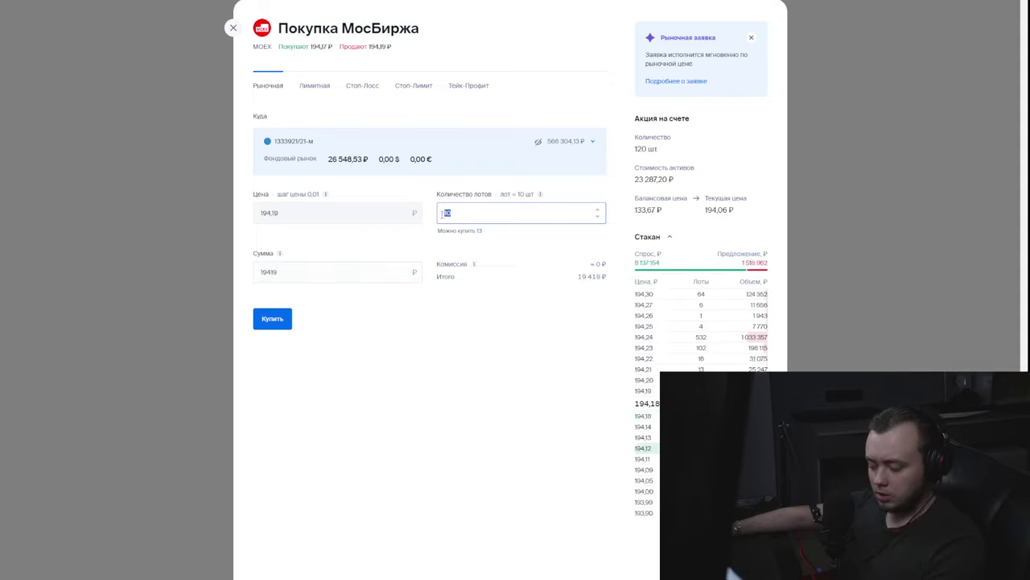
{"action": "left_click", "coordinate": [265, 322]}
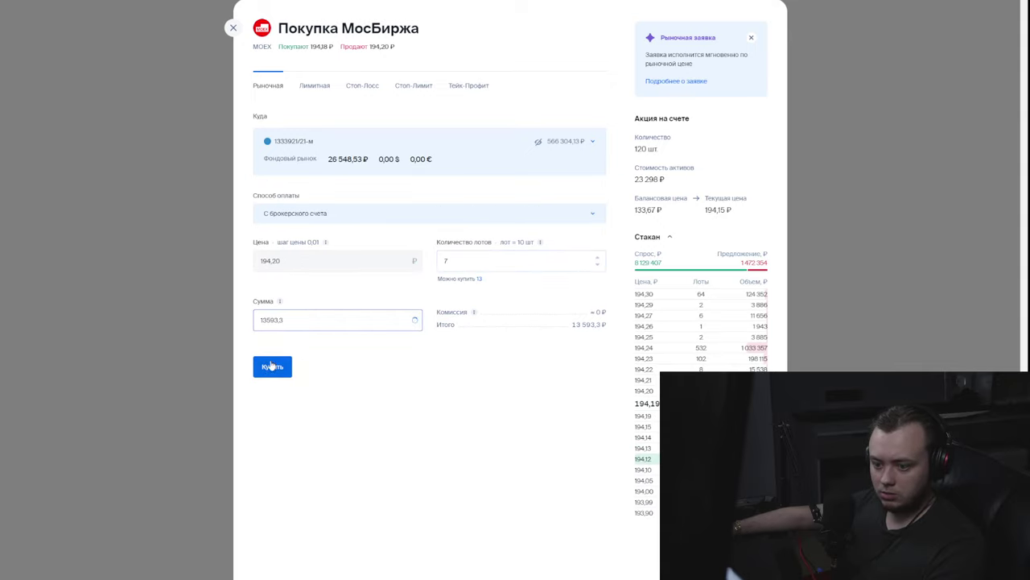
{"action": "left_click", "coordinate": [272, 367]}
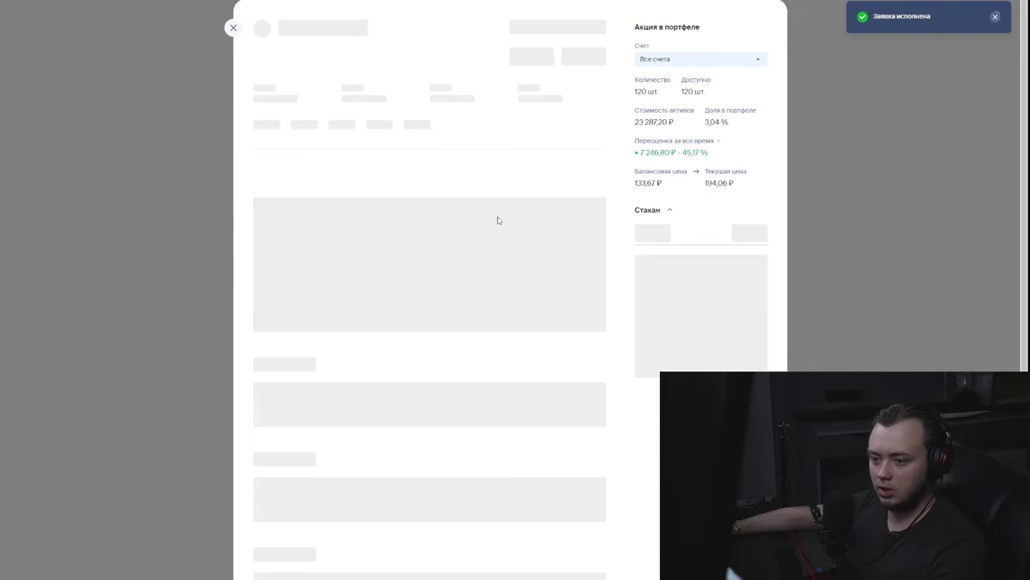
{"action": "key", "text": "Escape"}
Step: Check the portfolio's remaining free cash and scan the share positions for another one to top up
{"action": "scroll", "coordinate": [515, 241], "scroll_direction": "up", "scroll_amount": 3}
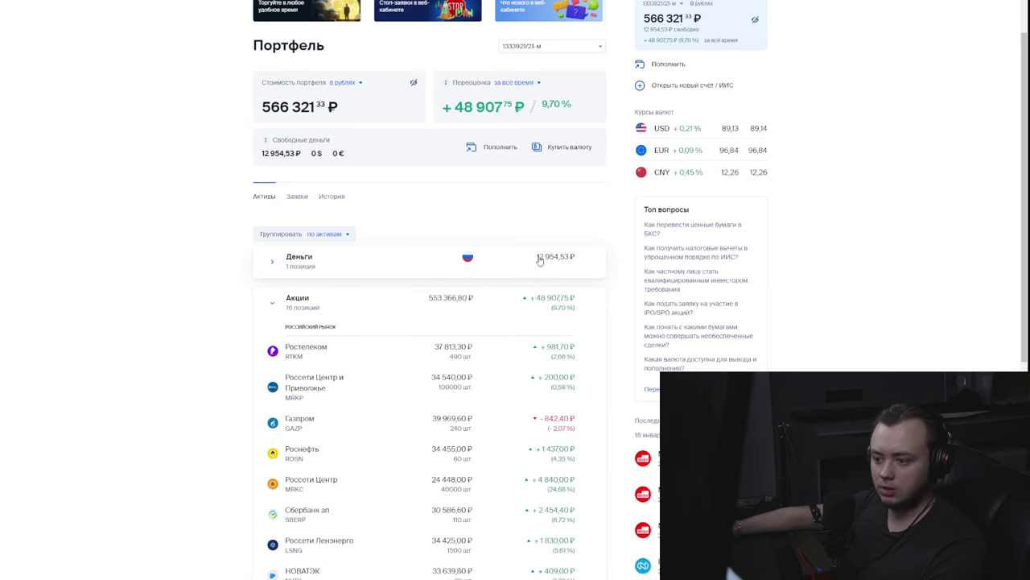
{"action": "scroll", "coordinate": [539, 259], "scroll_direction": "down", "scroll_amount": 4}
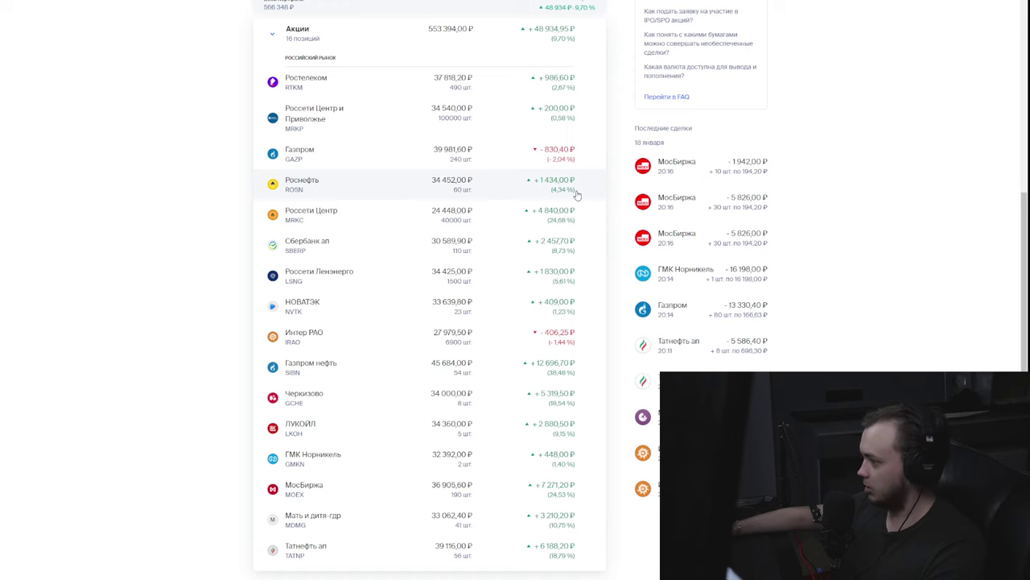
{"action": "scroll", "coordinate": [392, 371], "scroll_direction": "down", "scroll_amount": 2}
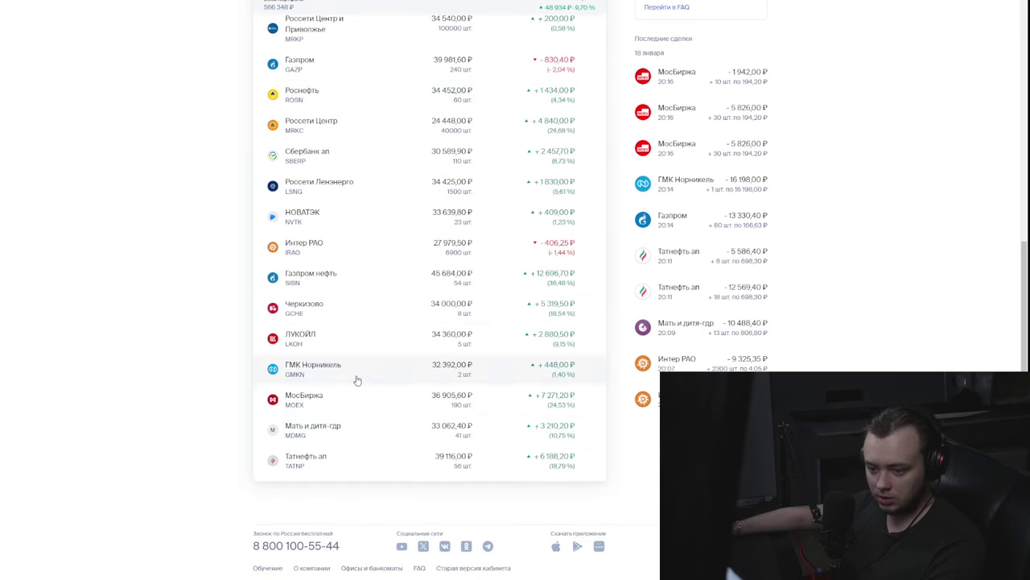
Step: Try to buy 21 lots of Россети Центр with a market order from the brokerage account
{"action": "scroll", "coordinate": [361, 185], "scroll_direction": "up", "scroll_amount": 1}
{"action": "left_click", "coordinate": [359, 184]}
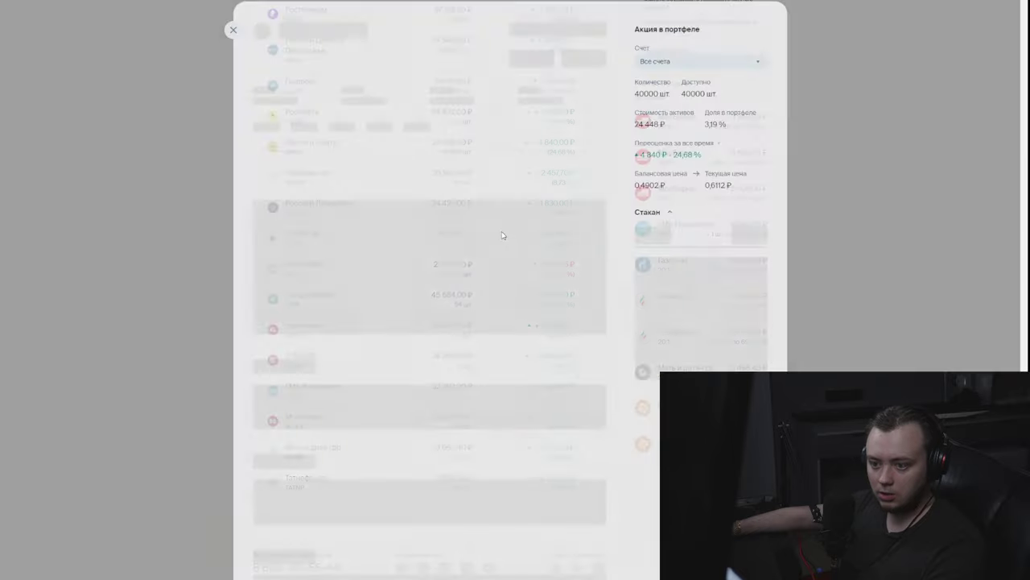
{"action": "left_click", "coordinate": [534, 54]}
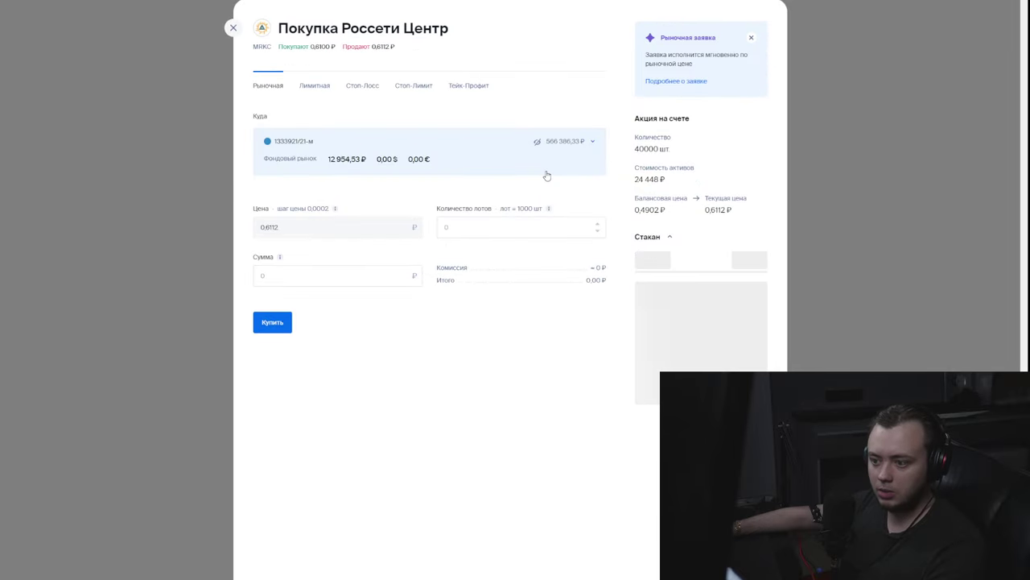
{"action": "left_click", "coordinate": [481, 260]}
{"action": "type", "text": "21"}
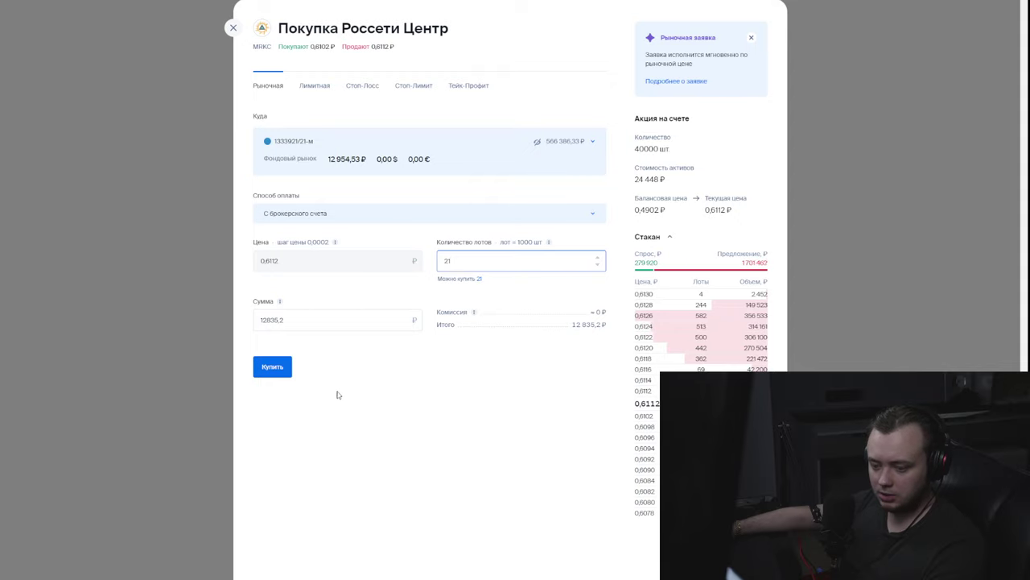
{"action": "left_click", "coordinate": [273, 367]}
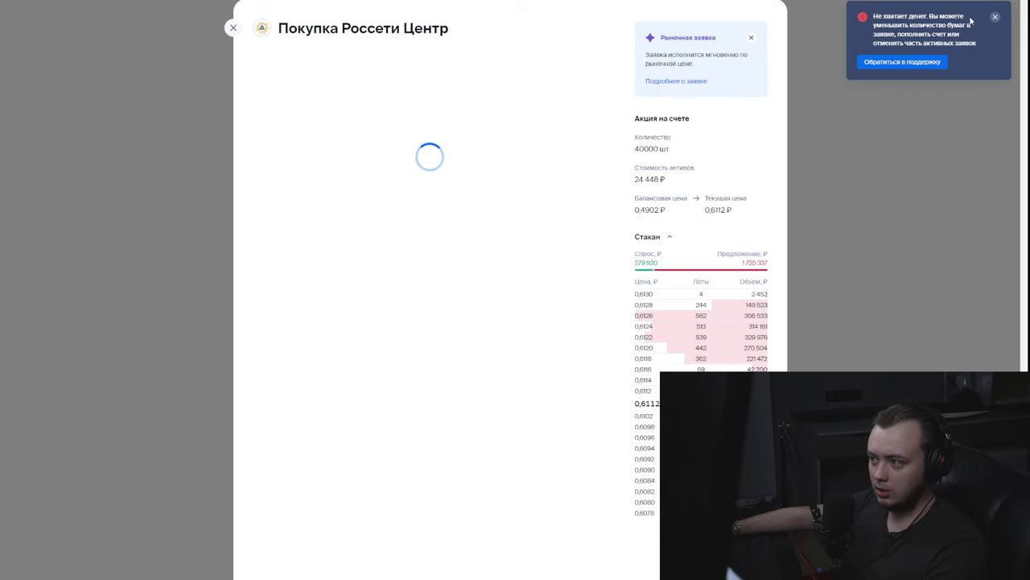
Step: Place a market order for 20 lots of Россети Центр and close the share's details
{"action": "left_click", "coordinate": [274, 202]}
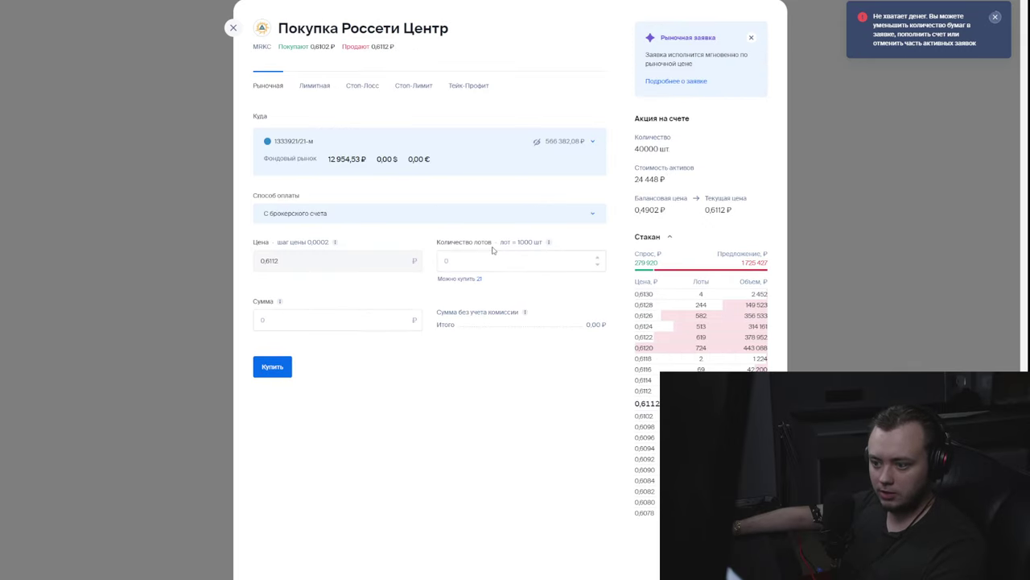
{"action": "left_click", "coordinate": [476, 278]}
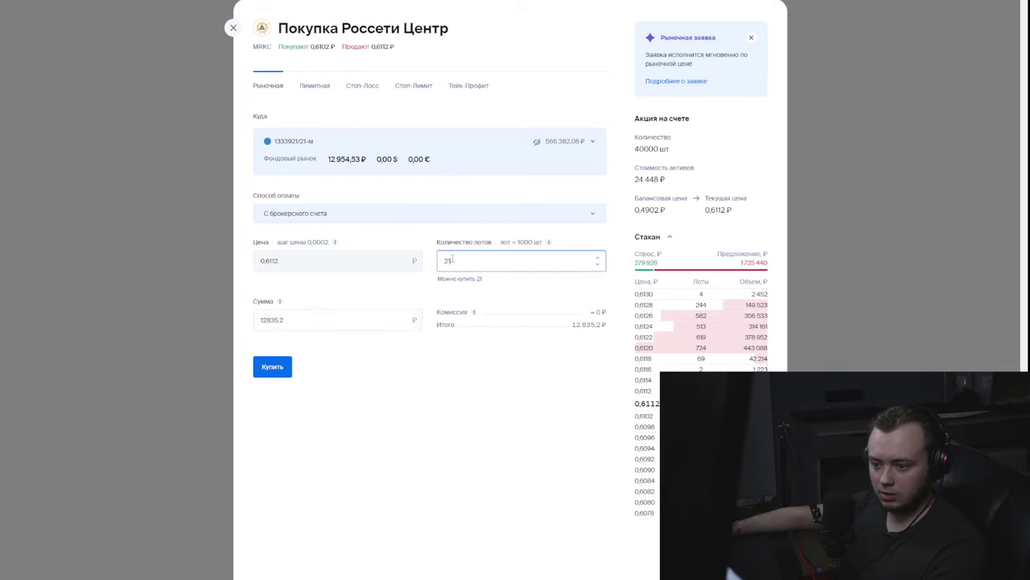
{"action": "left_click", "coordinate": [471, 348]}
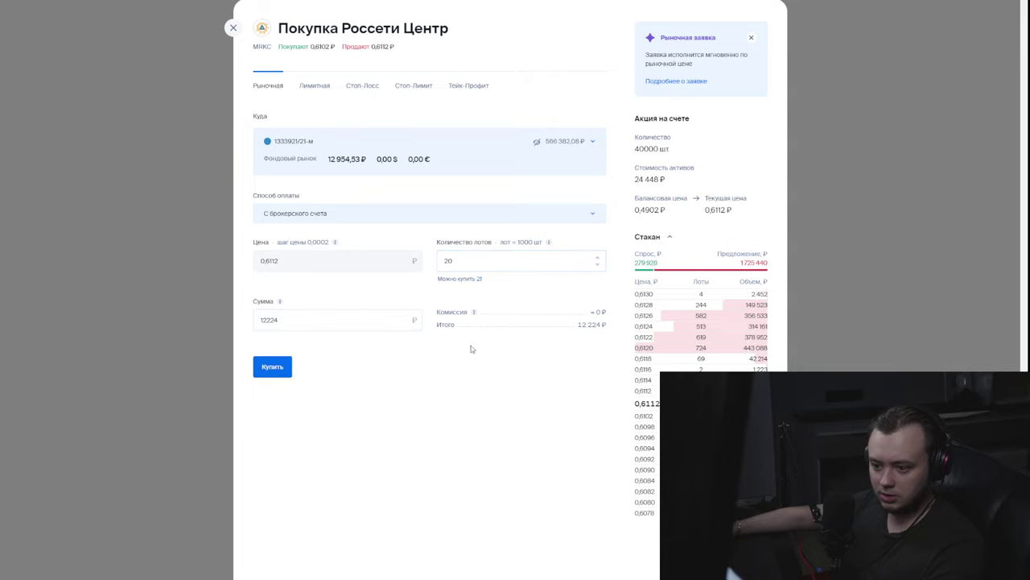
{"action": "left_click", "coordinate": [271, 371]}
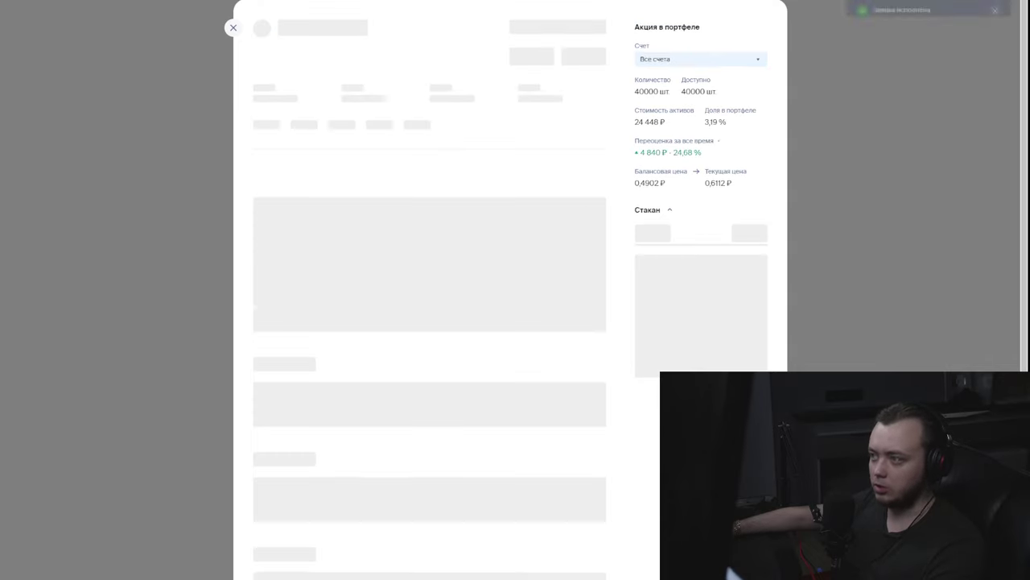
{"action": "key", "text": "Escape"}
Step: Review the portfolio's total value, free cash, revaluation and latest trades after the purchases
{"action": "scroll", "coordinate": [430, 322], "scroll_direction": "down", "scroll_amount": 2}
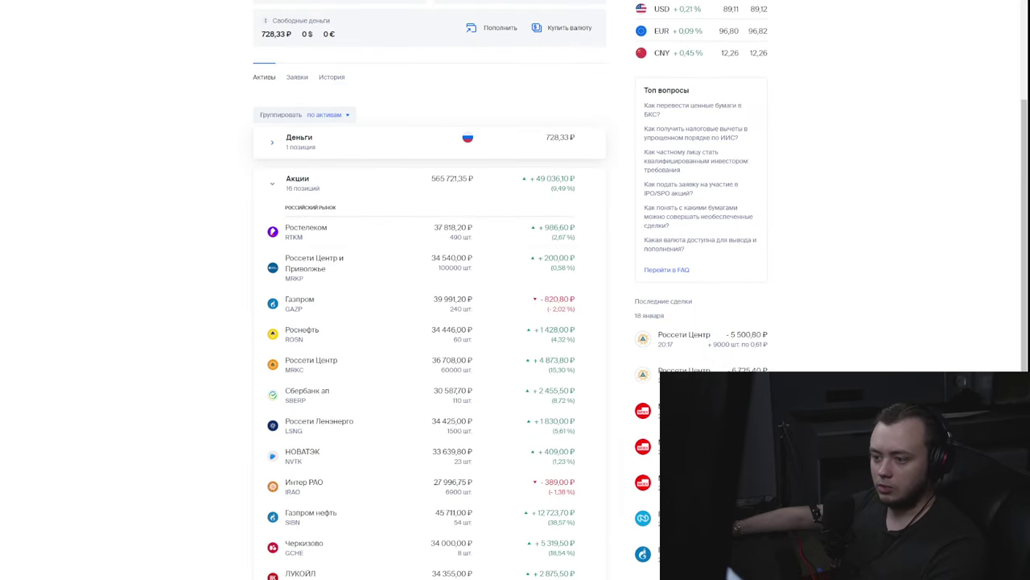
{"action": "scroll", "coordinate": [430, 290], "scroll_direction": "up", "scroll_amount": 3}
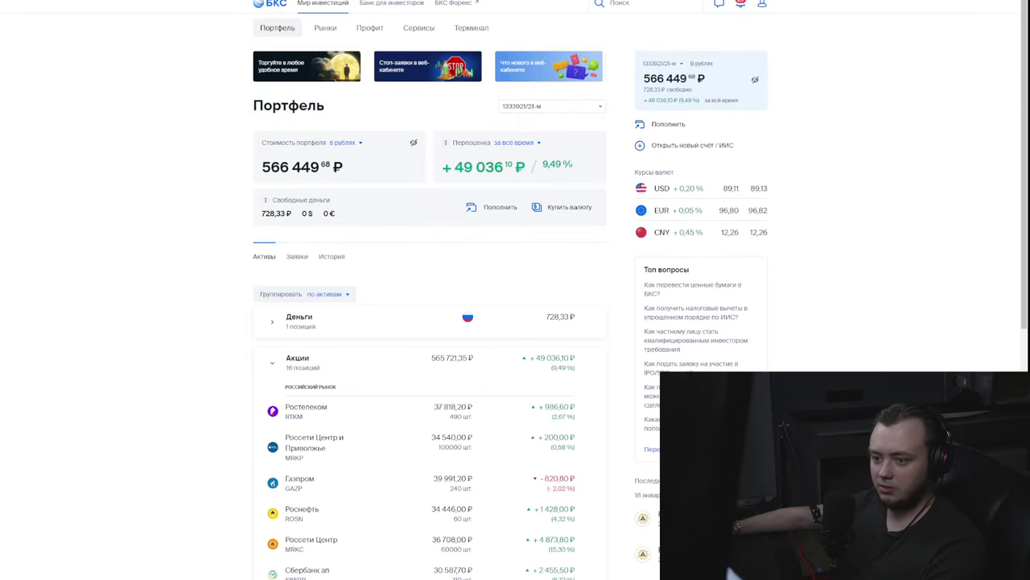
{"action": "scroll", "coordinate": [431, 290], "scroll_direction": "down", "scroll_amount": 4}
{"action": "scroll", "coordinate": [430, 290], "scroll_direction": "up", "scroll_amount": 2}
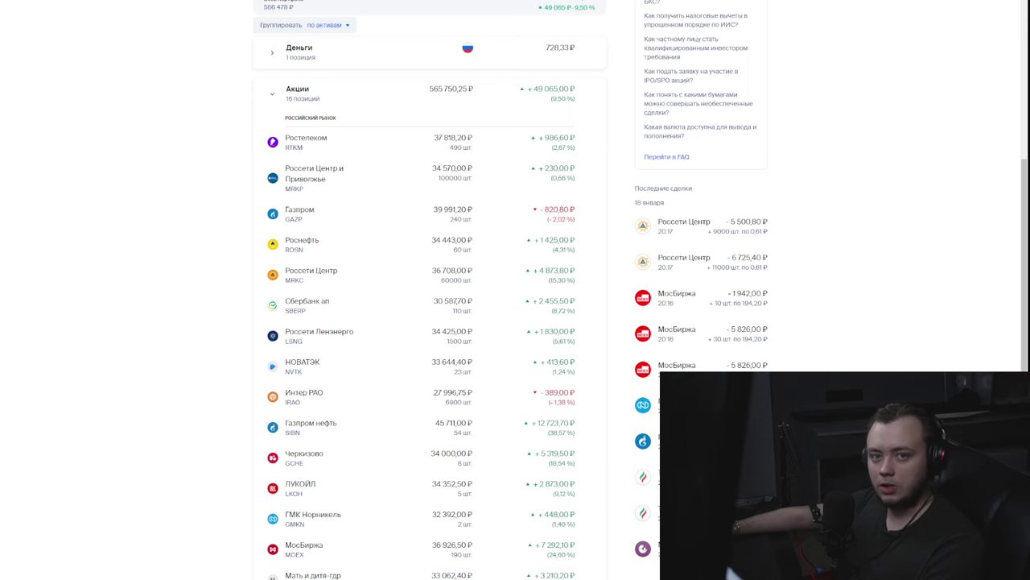
Step: Switch to the Финансовый учет 2023 spreadsheet and review the share table, total P&L and the На балансе сейчас chart
{"action": "key", "text": "ctrl+Tab"}
{"action": "scroll", "coordinate": [483, 322], "scroll_direction": "down", "scroll_amount": 1}
{"action": "scroll", "coordinate": [483, 321], "scroll_direction": "up", "scroll_amount": 1}
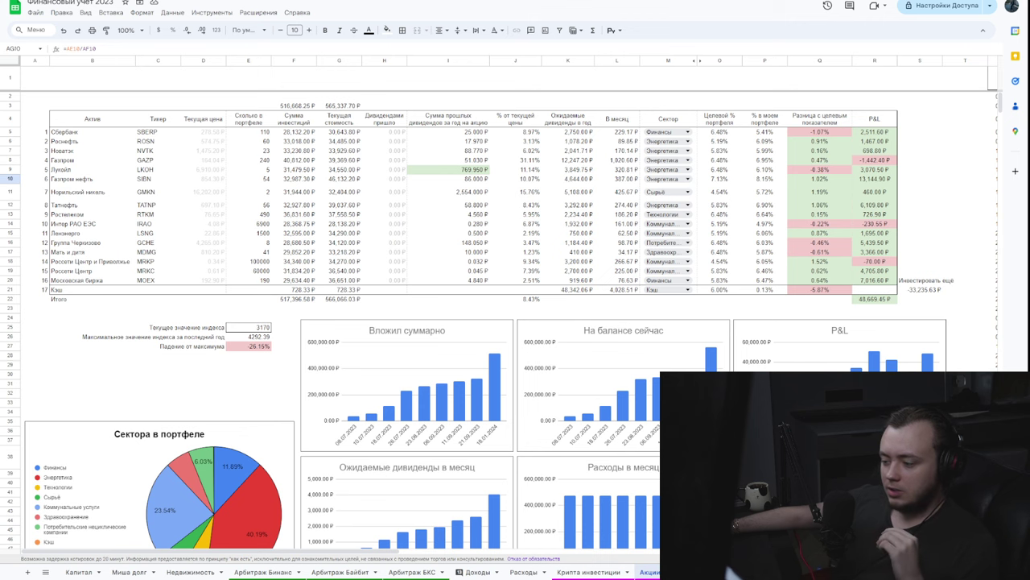
{"action": "scroll", "coordinate": [515, 242], "scroll_direction": "down", "scroll_amount": 2}
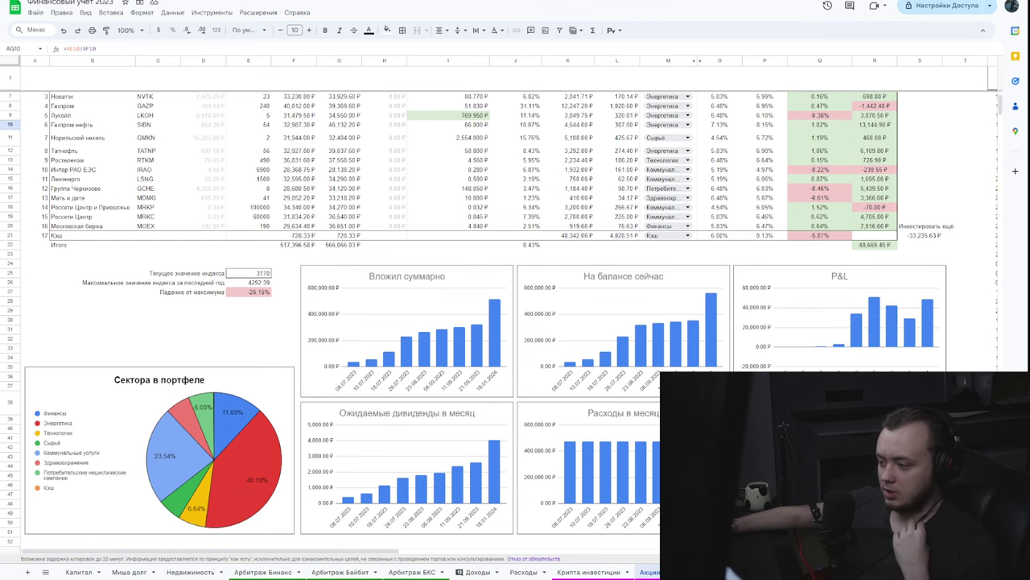
{"action": "left_click", "coordinate": [890, 244]}
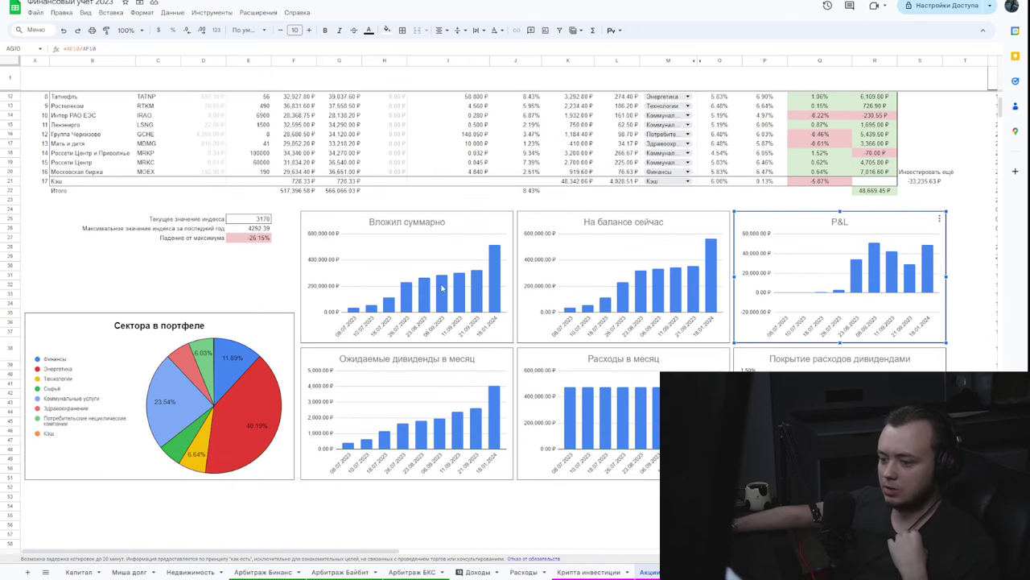
{"action": "left_click", "coordinate": [633, 285]}
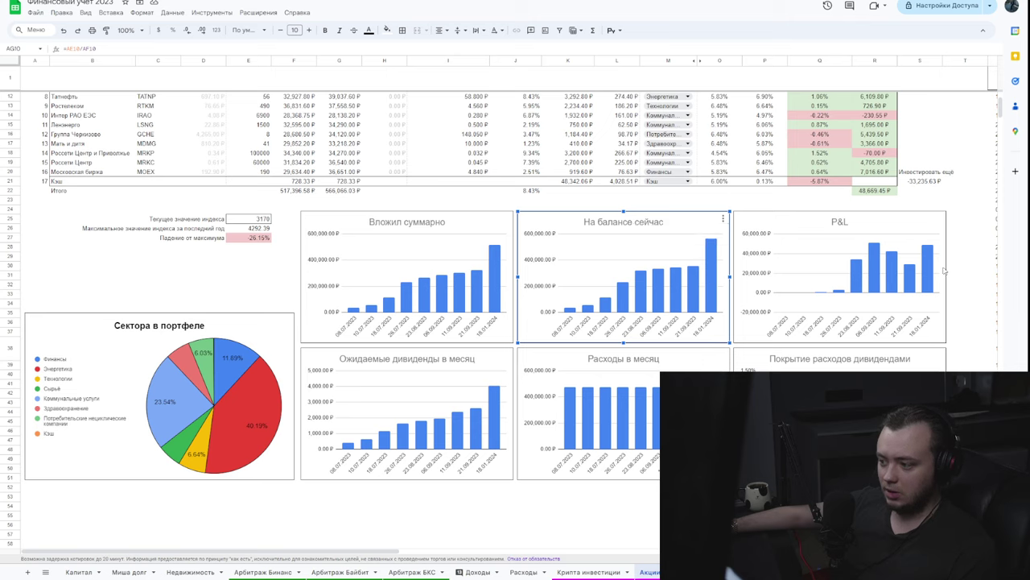
{"action": "mouse_move", "coordinate": [692, 277]}
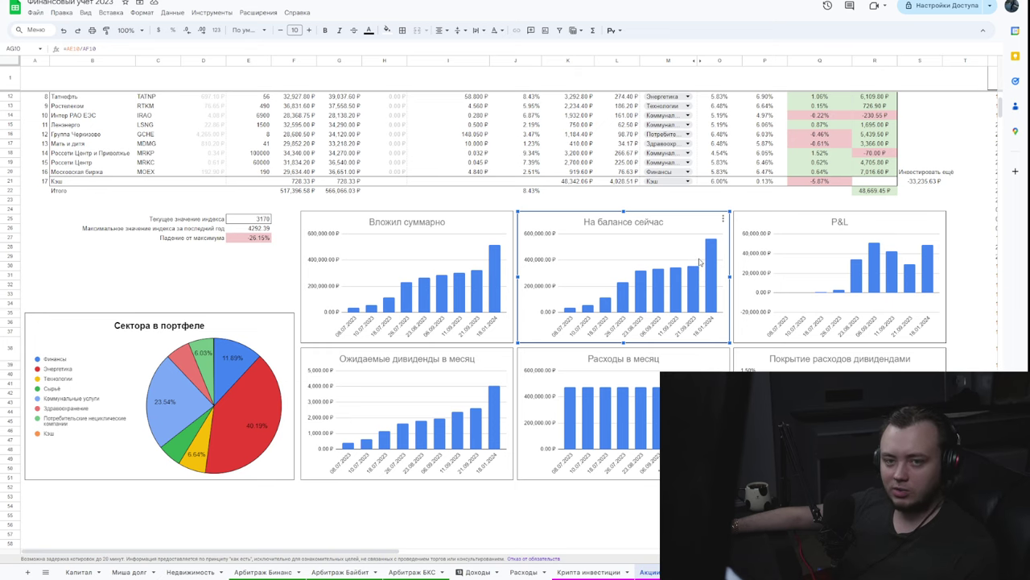
Step: Compare the table's totals with the portfolio balance chart and examine how P&L changed between the recorded dates
{"action": "scroll", "coordinate": [697, 268], "scroll_direction": "up", "scroll_amount": 3}
{"action": "scroll", "coordinate": [464, 244], "scroll_direction": "down", "scroll_amount": 3}
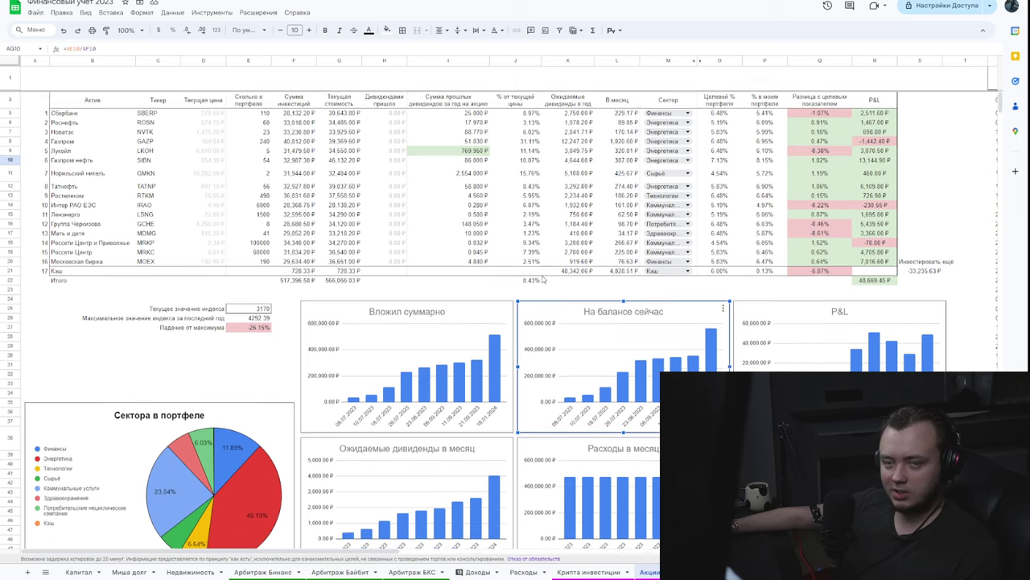
{"action": "mouse_move", "coordinate": [714, 243]}
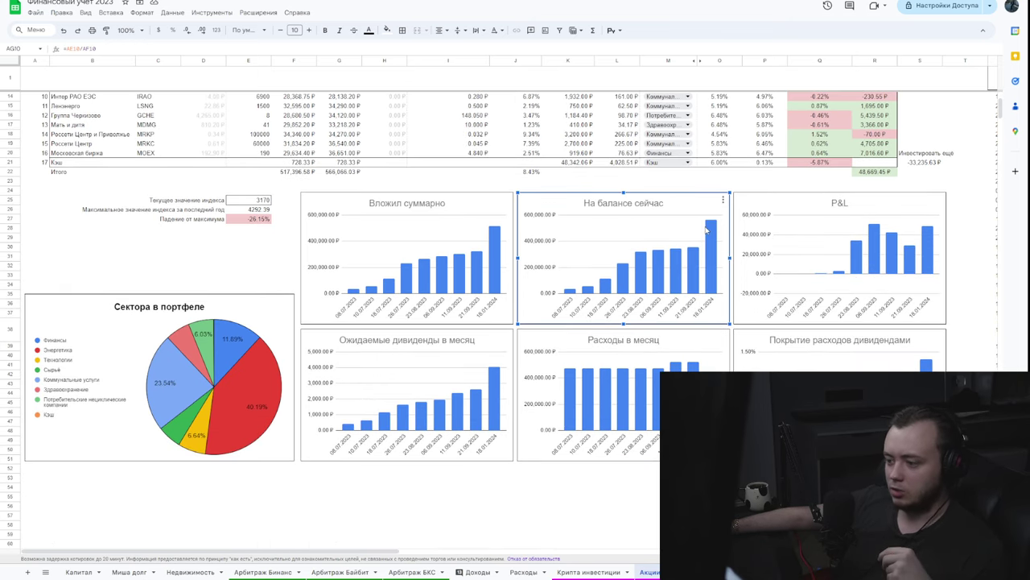
{"action": "mouse_move", "coordinate": [662, 254]}
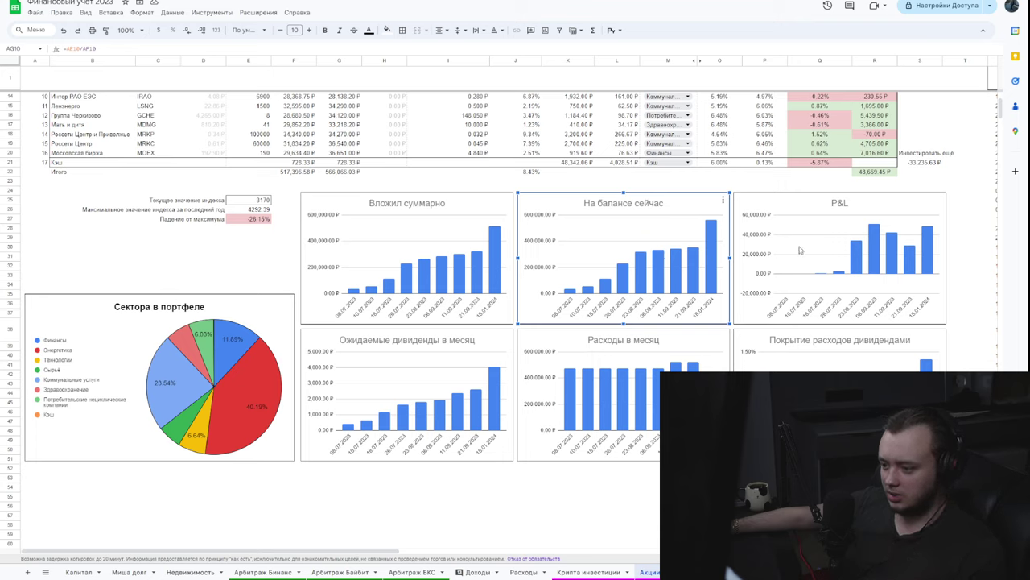
{"action": "left_click", "coordinate": [908, 230]}
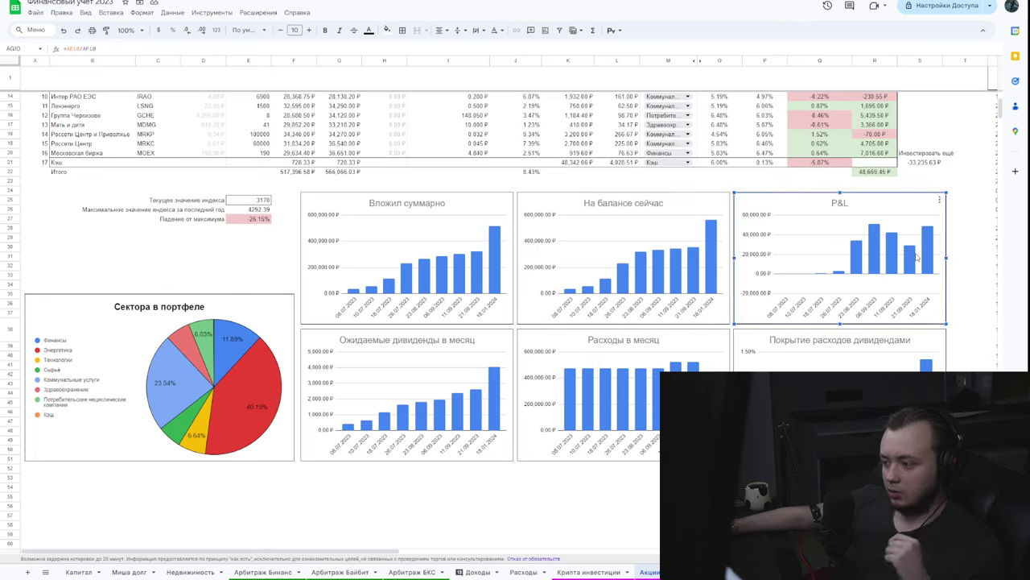
{"action": "mouse_move", "coordinate": [877, 232]}
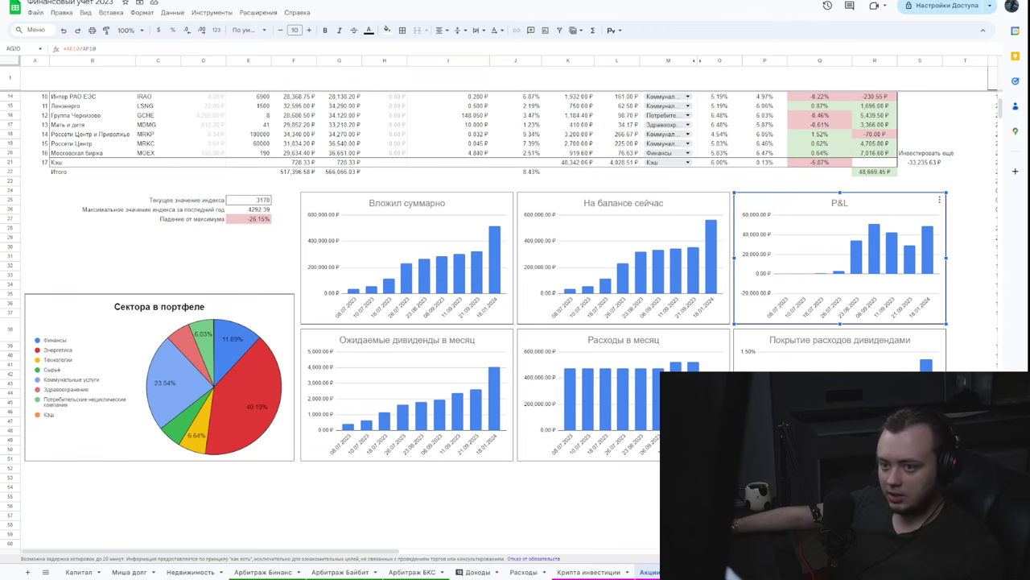
Step: Switch to the TradingView charts and view the price history of the MOEX share from the watchlist
{"action": "key", "text": "alt+Tab"}
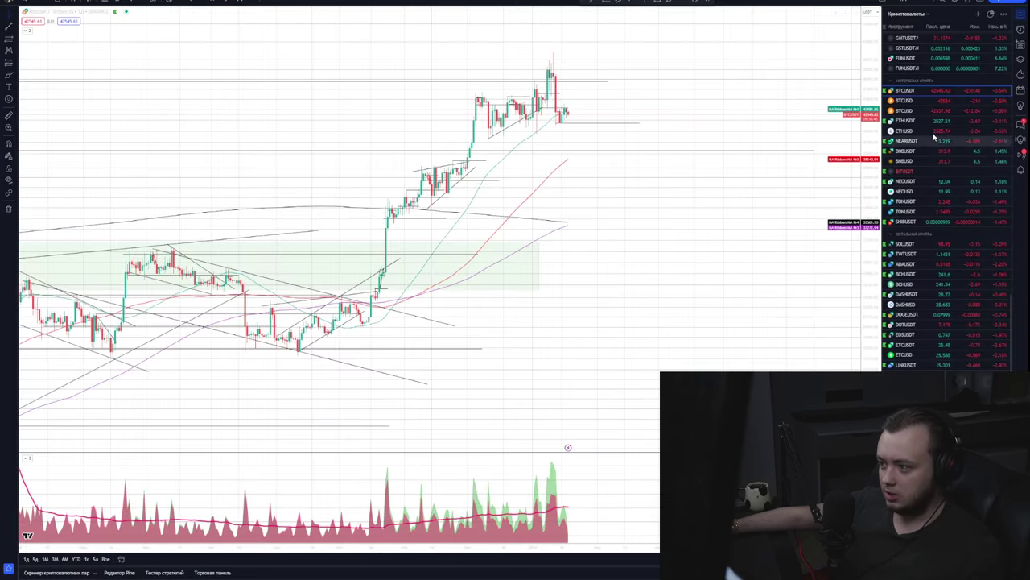
{"action": "scroll", "coordinate": [924, 167], "scroll_direction": "up", "scroll_amount": 1}
{"action": "left_click", "coordinate": [923, 174]}
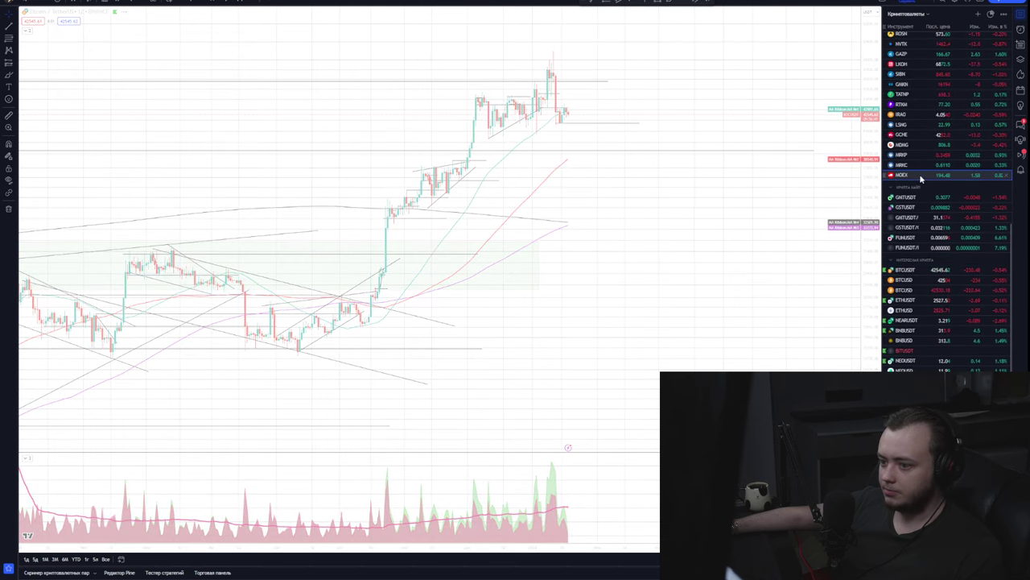
{"action": "scroll", "coordinate": [524, 194], "scroll_direction": "down", "scroll_amount": 3}
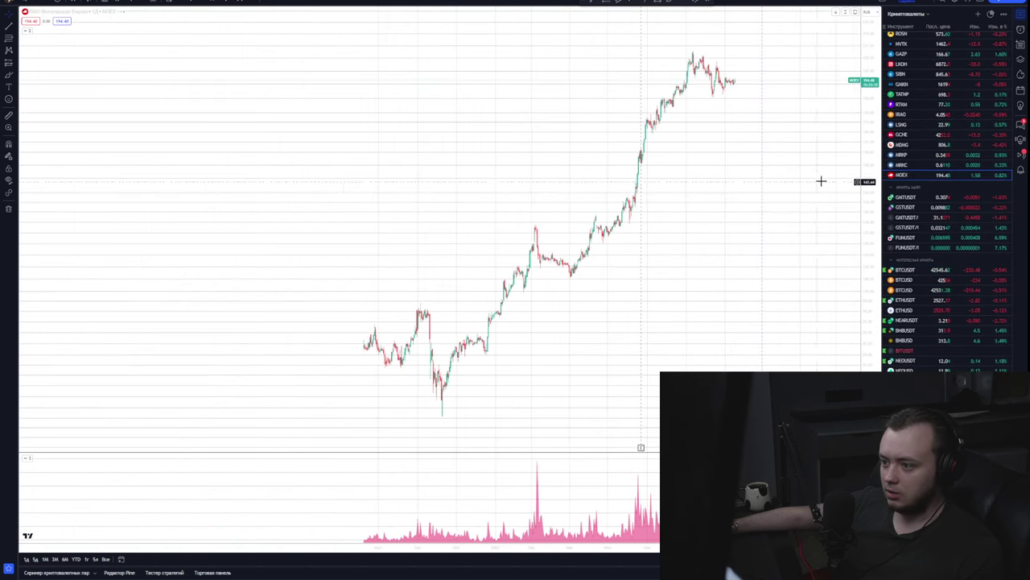
Step: Find the IMOEX index in the watchlist and display its chart
{"action": "scroll", "coordinate": [922, 189], "scroll_direction": "up", "scroll_amount": 5}
{"action": "scroll", "coordinate": [929, 185], "scroll_direction": "up", "scroll_amount": 2}
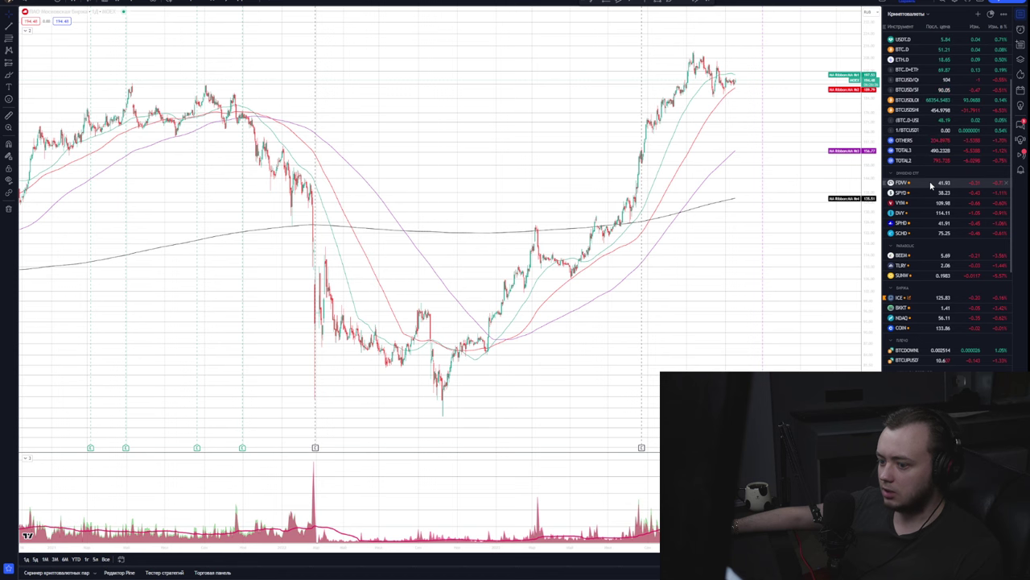
{"action": "scroll", "coordinate": [927, 129], "scroll_direction": "up", "scroll_amount": 4}
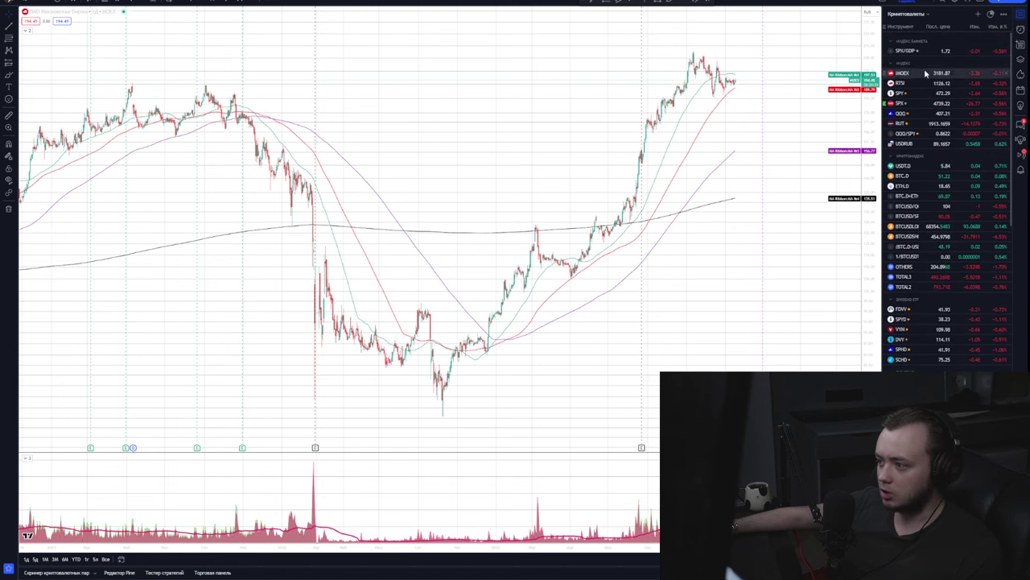
{"action": "left_click", "coordinate": [926, 72]}
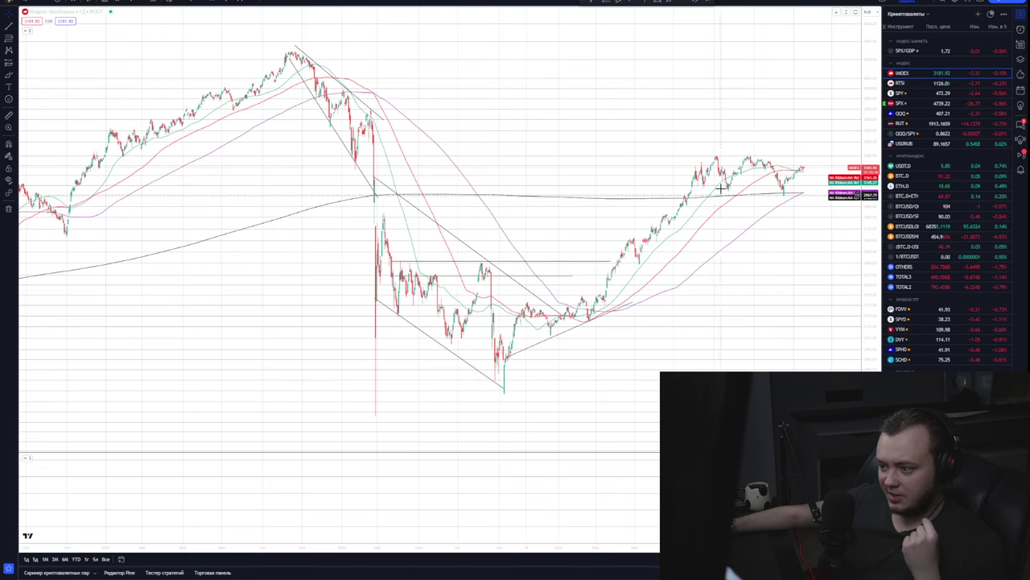
Step: Circle the September 2022 peak just before the sharp drop on the IMOEX chart with the brush
{"action": "left_click_drag", "start_coordinate": [734, 173], "coordinate": [679, 173]}
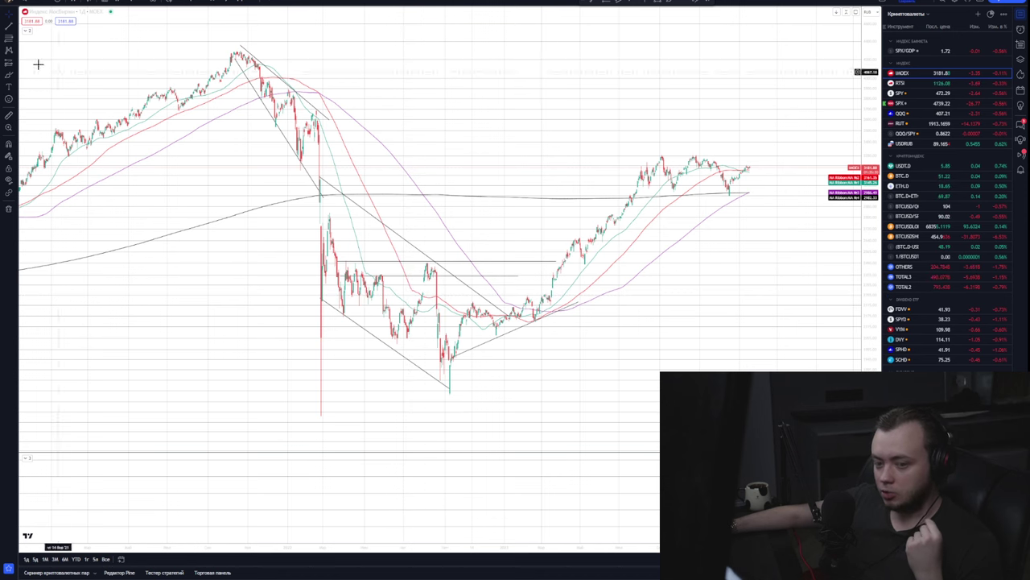
{"action": "left_click", "coordinate": [9, 74]}
{"action": "mouse_move", "coordinate": [432, 268]}
{"action": "left_mouse_down"}
{"action": "mouse_move", "coordinate": [425, 259]}
{"action": "mouse_move", "coordinate": [412, 272]}
{"action": "mouse_move", "coordinate": [445, 282]}
{"action": "mouse_move", "coordinate": [441, 259]}
{"action": "mouse_move", "coordinate": [431, 259]}
{"action": "left_mouse_up"}
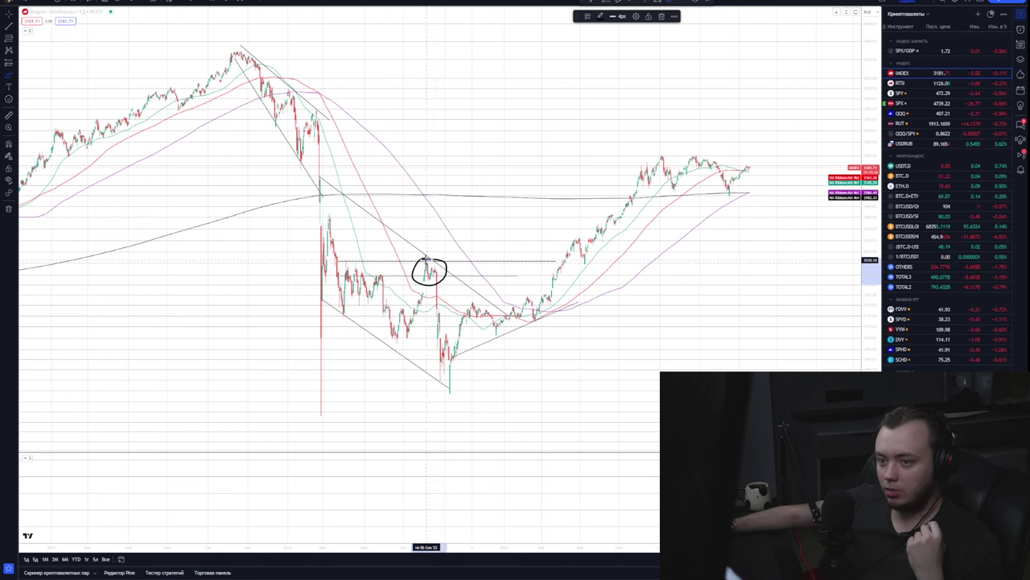
Step: Check the September 2023 purchase dates in the accounting spreadsheet's trade list and return to the IMOEX chart
{"action": "key", "text": "alt+Tab"}
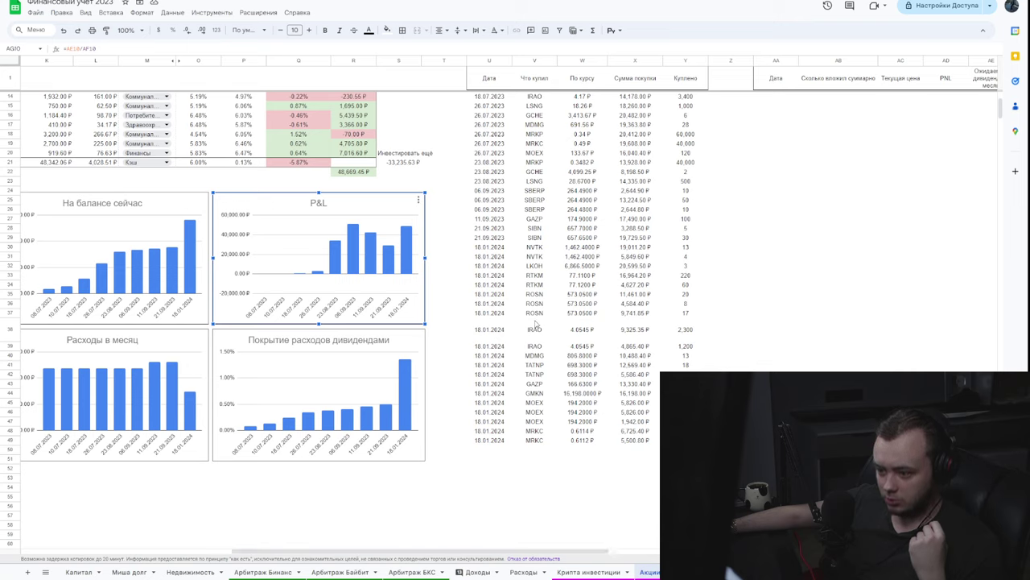
{"action": "left_click_drag", "start_coordinate": [488, 239], "coordinate": [493, 224]}
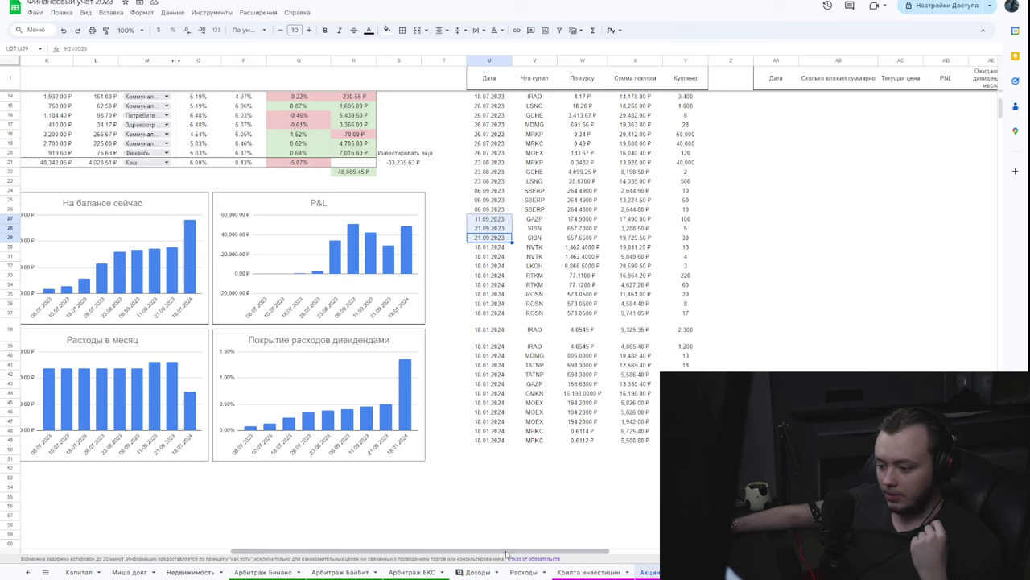
{"action": "left_click_drag", "start_coordinate": [508, 554], "coordinate": [342, 547]}
{"action": "key", "text": "alt+Tab"}
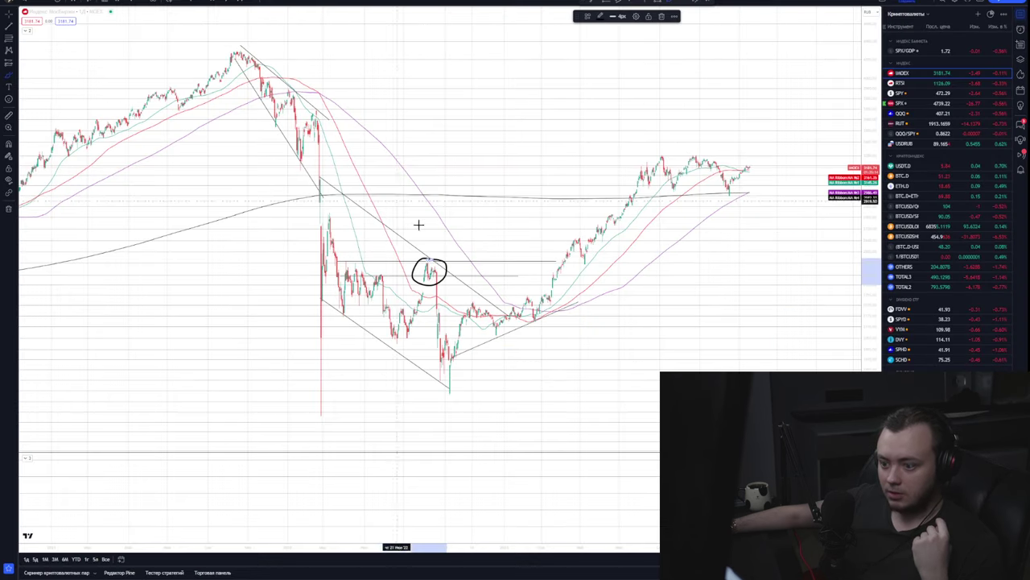
{"action": "mouse_move", "coordinate": [423, 253]}
{"action": "left_mouse_down"}
{"action": "mouse_move", "coordinate": [435, 224]}
{"action": "mouse_move", "coordinate": [420, 251]}
{"action": "left_mouse_up"}
{"action": "key", "text": "ctrl+z"}
{"action": "key", "text": "ctrl+z"}
{"action": "key", "text": "ctrl+z"}
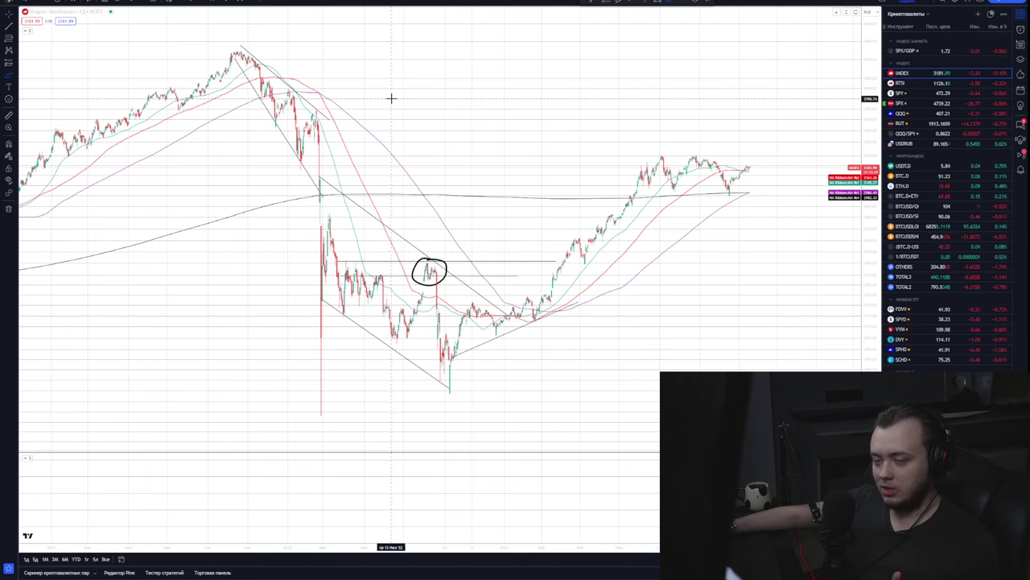
Step: Sketch a freehand arrow from the circled peak down toward the autumn 2022 low, and undo its strokes
{"action": "mouse_move", "coordinate": [435, 286]}
{"action": "left_mouse_down"}
{"action": "mouse_move", "coordinate": [466, 389]}
{"action": "mouse_move", "coordinate": [472, 348]}
{"action": "left_mouse_up"}
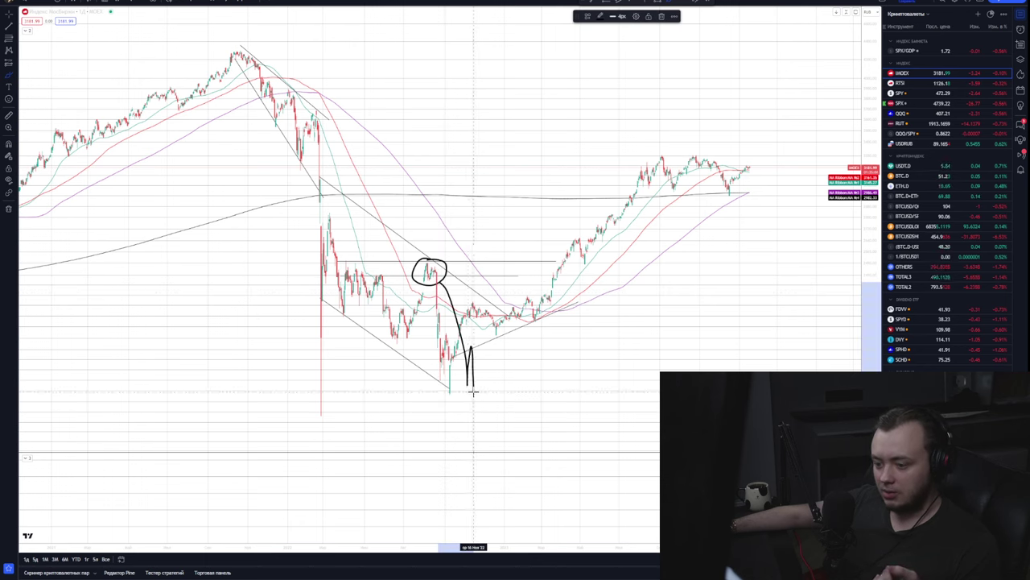
{"action": "left_click_drag", "start_coordinate": [466, 388], "coordinate": [455, 354]}
{"action": "key", "text": "ctrl+z"}
{"action": "key", "text": "ctrl+z"}
{"action": "key", "text": "ctrl+z"}
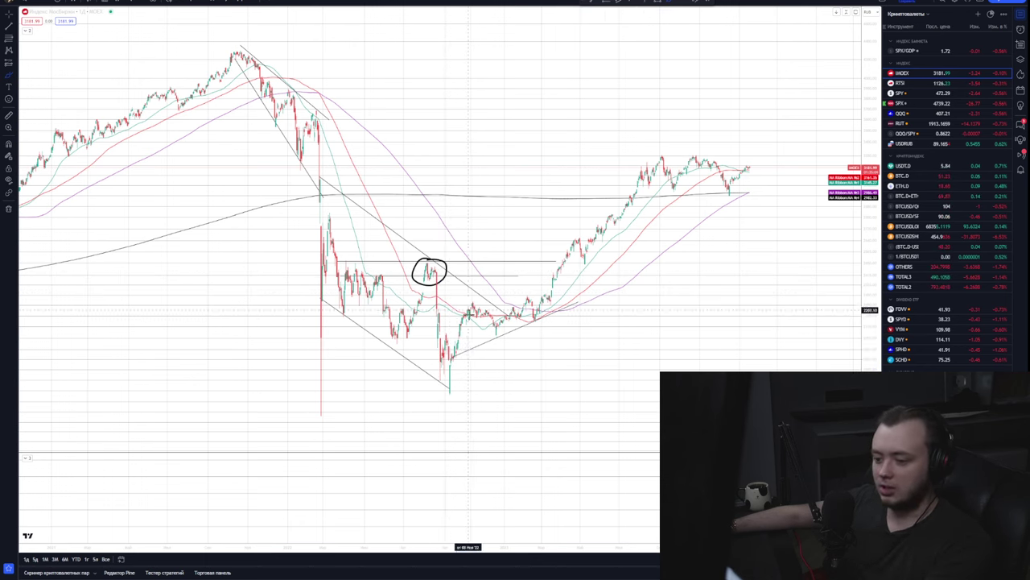